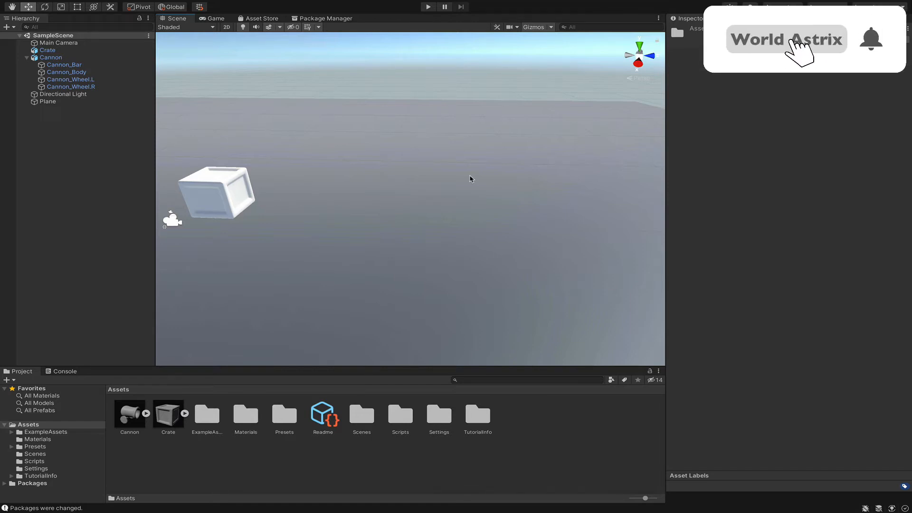
# Move the crate away from the cannon along the Z axis to a Z position of about 9.69.
pyautogui.moveTo(471, 177); pyautogui.dragTo(638, 156, button='middle')
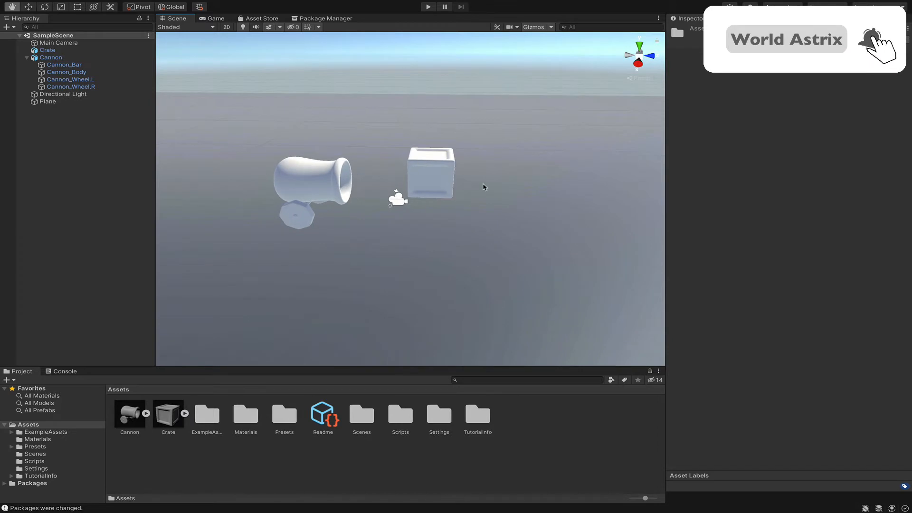
pyautogui.moveTo(445, 184); pyautogui.dragTo(512, 172, button='middle')
pyautogui.click(512, 171)
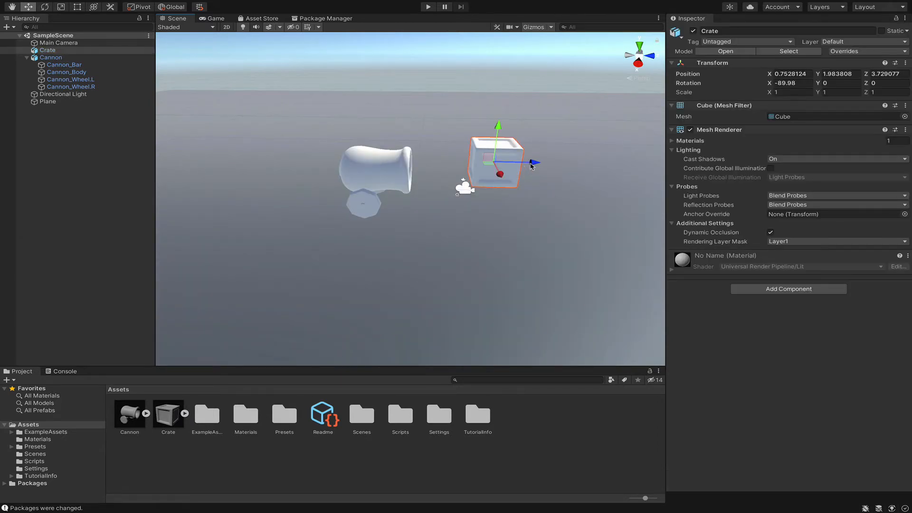
pyautogui.moveTo(534, 163); pyautogui.dragTo(667, 170)
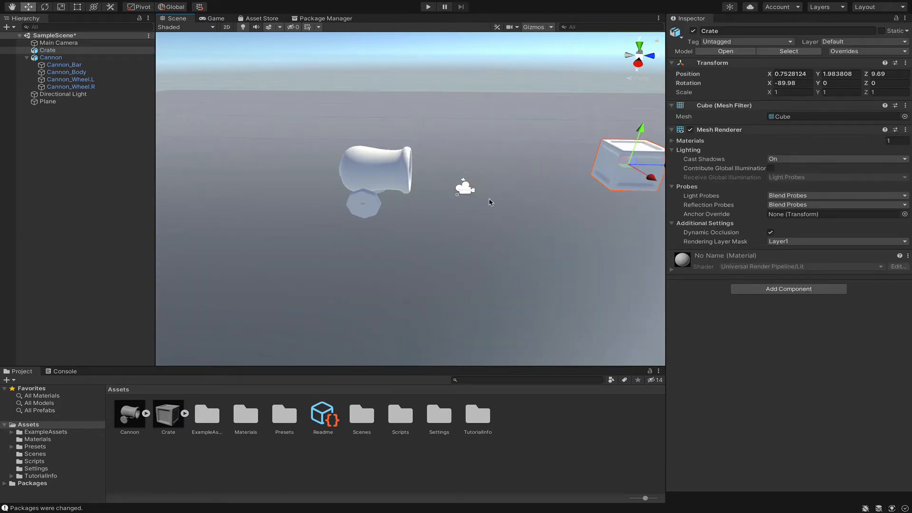
pyautogui.scroll(1, 491, 201)
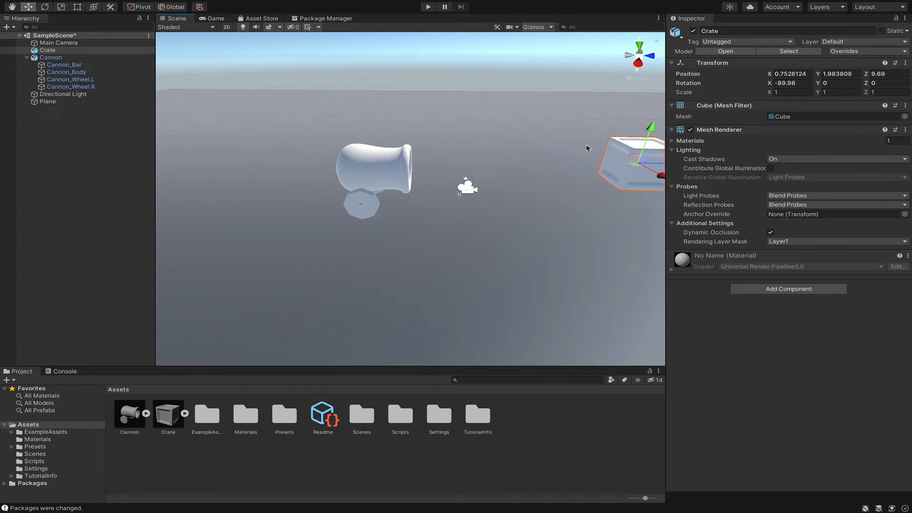
# Add a 3D sphere to the scene and reset its position to 0, 0, 0.
pyautogui.moveTo(470, 211); pyautogui.dragTo(414, 218, button='middle')
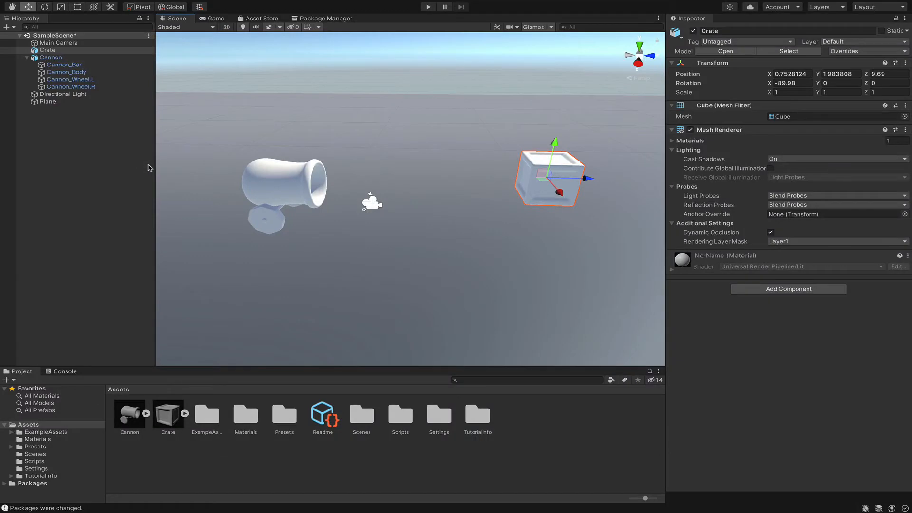
pyautogui.rightClick(90, 138)
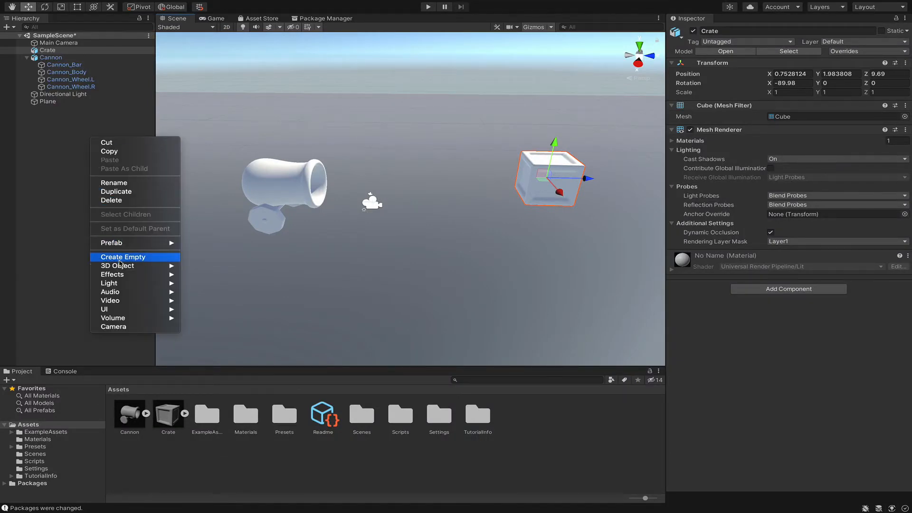
pyautogui.moveTo(122, 268)
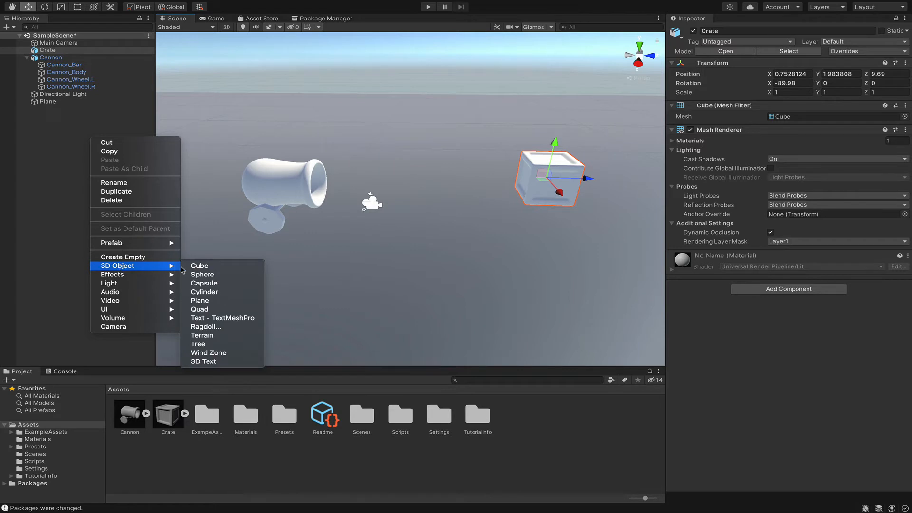
pyautogui.click(208, 275)
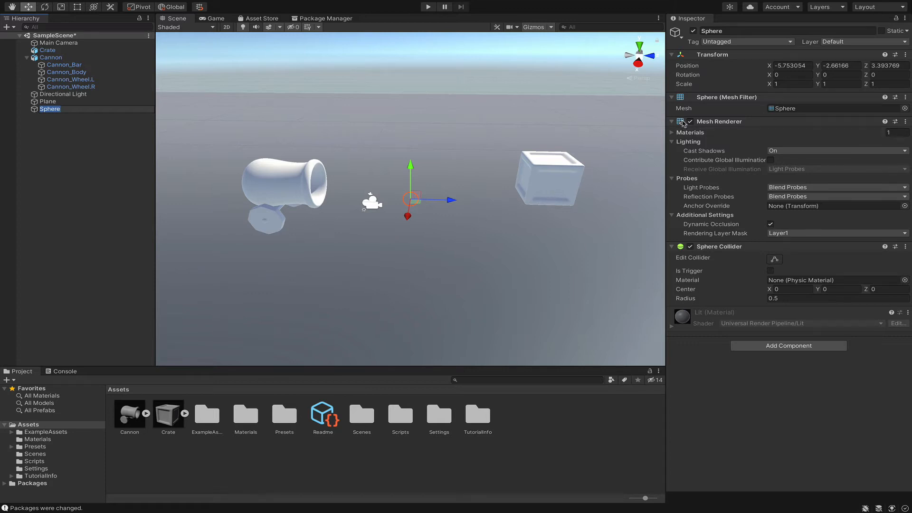
pyautogui.click(905, 55)
pyautogui.click(896, 64)
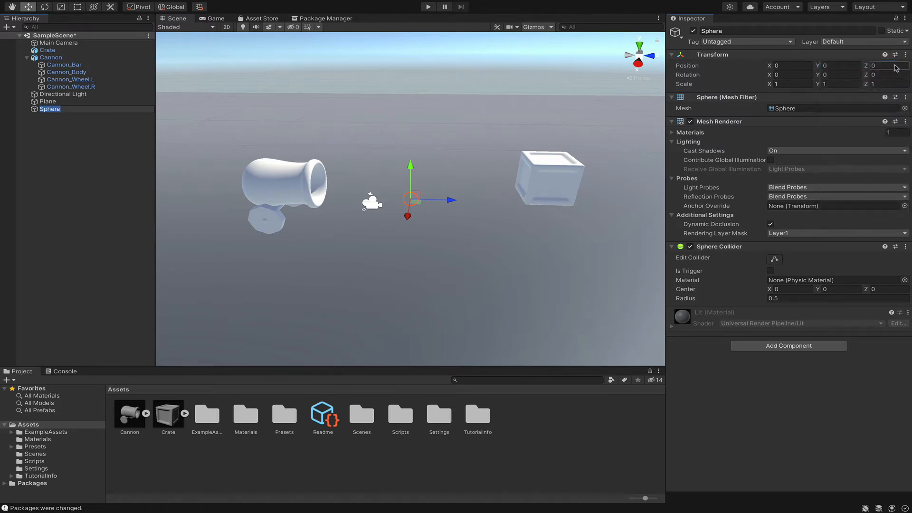
# Raise the sphere in front of the cannon to a Y position of about 1.56.
pyautogui.scroll(2, 439, 189)
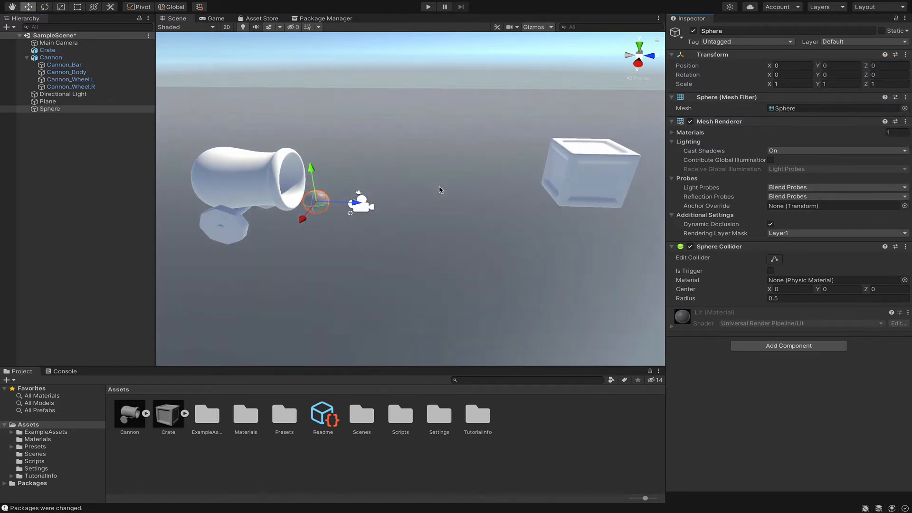
pyautogui.scroll(3, 439, 190)
pyautogui.moveTo(364, 189)
pyautogui.mouseDown(button='middle')
pyautogui.moveTo(423, 182)
pyautogui.moveTo(367, 193)
pyautogui.mouseUp(button='middle')
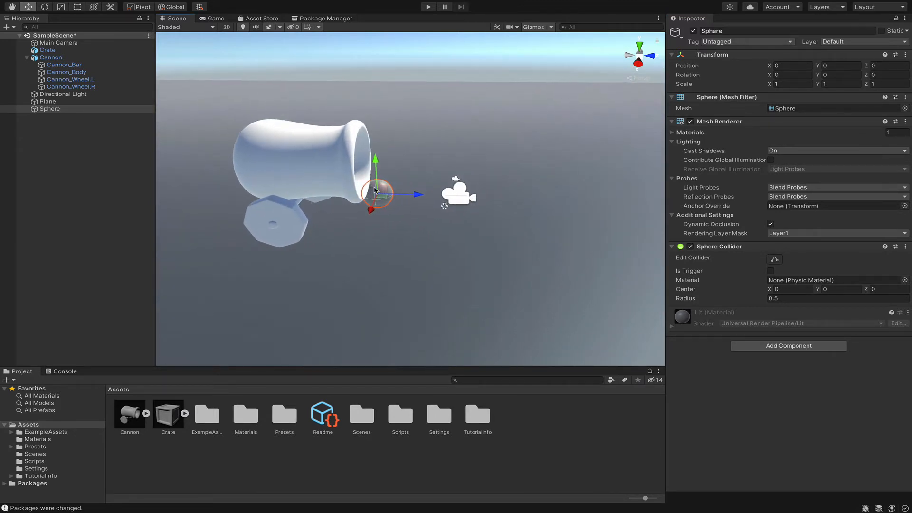
pyautogui.moveTo(377, 164); pyautogui.dragTo(375, 122)
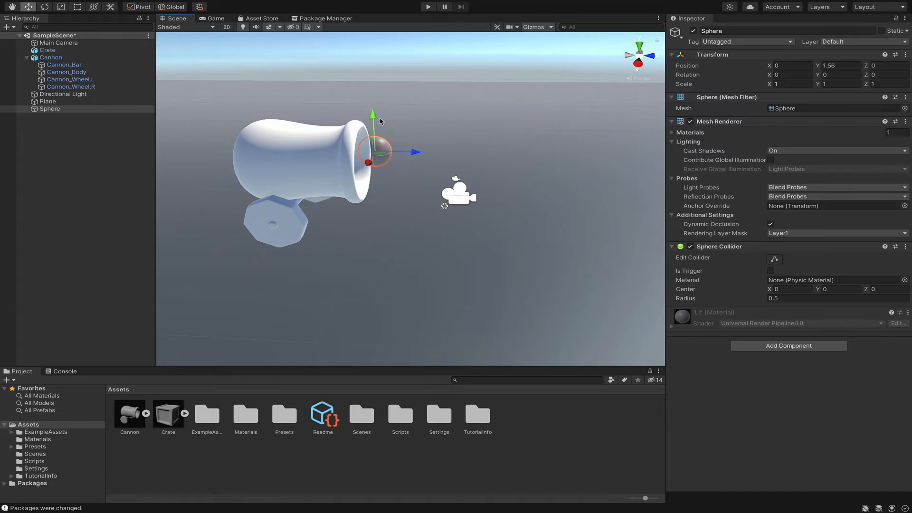
# Move the whole cannon back along Z to about -3.55 and set its X position to 0.
pyautogui.click(319, 182)
pyautogui.moveTo(333, 180); pyautogui.dragTo(273, 184)
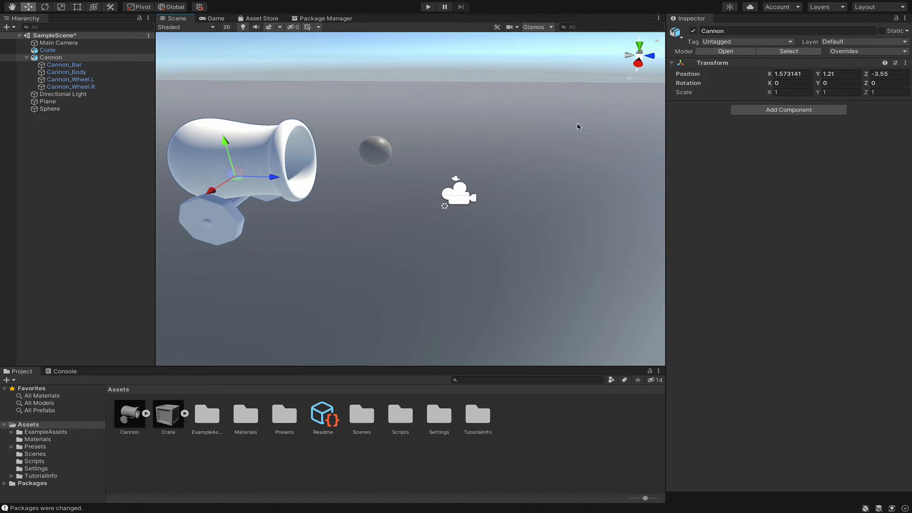
pyautogui.click(789, 75)
pyautogui.write('0')
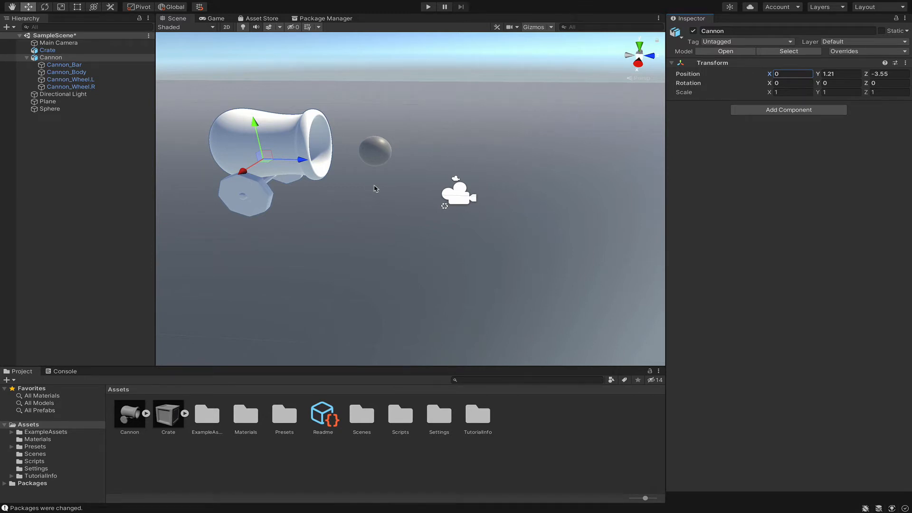
# Place the sphere in the cannon's muzzle at about Y 1.71 and Z -1.42, working from a side view.
pyautogui.moveTo(357, 184); pyautogui.dragTo(381, 151, button='middle')
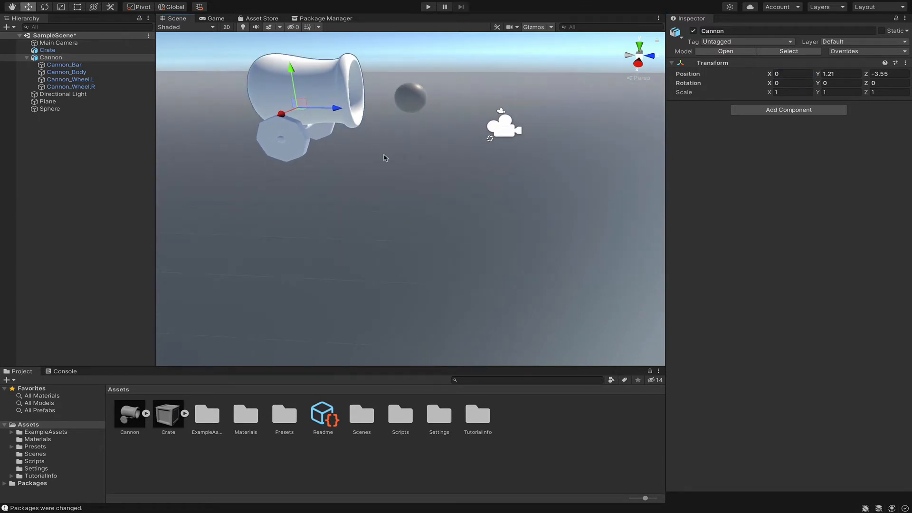
pyautogui.click(640, 63)
pyautogui.click(651, 56)
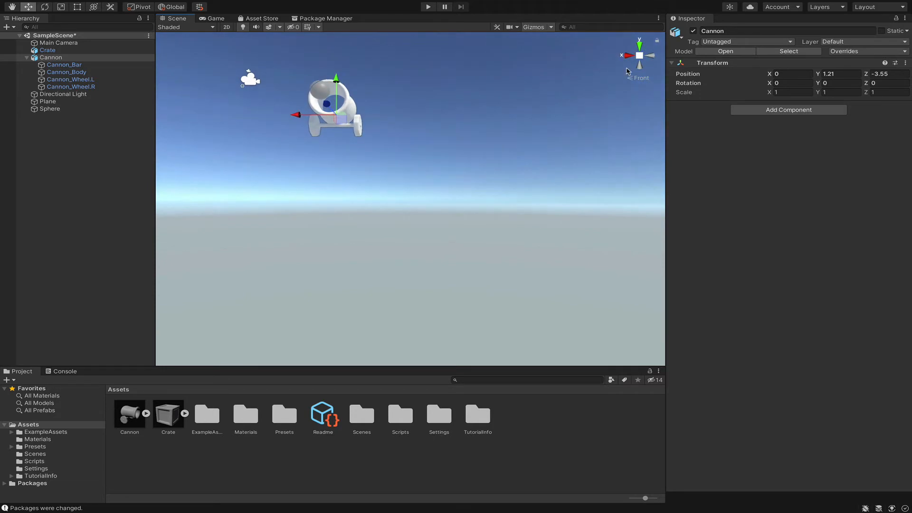
pyautogui.click(629, 56)
pyautogui.moveTo(428, 112); pyautogui.dragTo(433, 211, button='middle')
pyautogui.scroll(3, 432, 211)
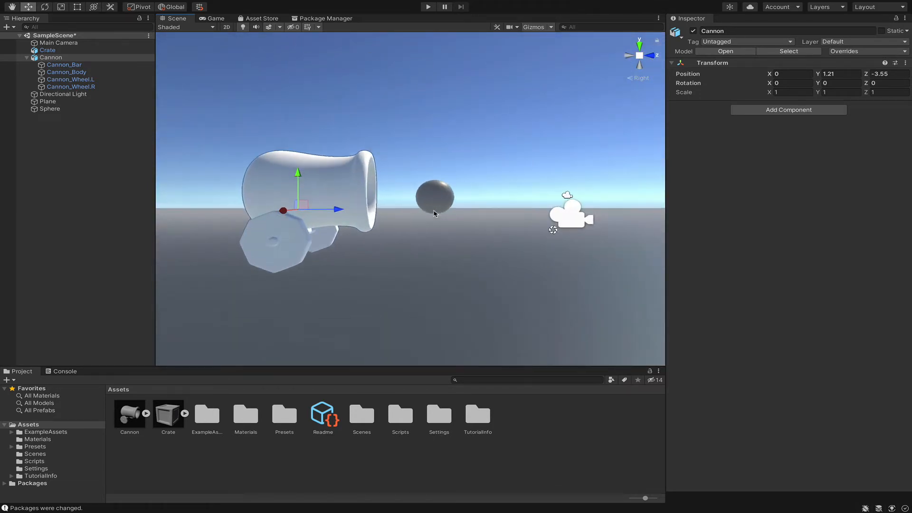
pyautogui.click(433, 213)
pyautogui.moveTo(473, 196); pyautogui.dragTo(416, 205)
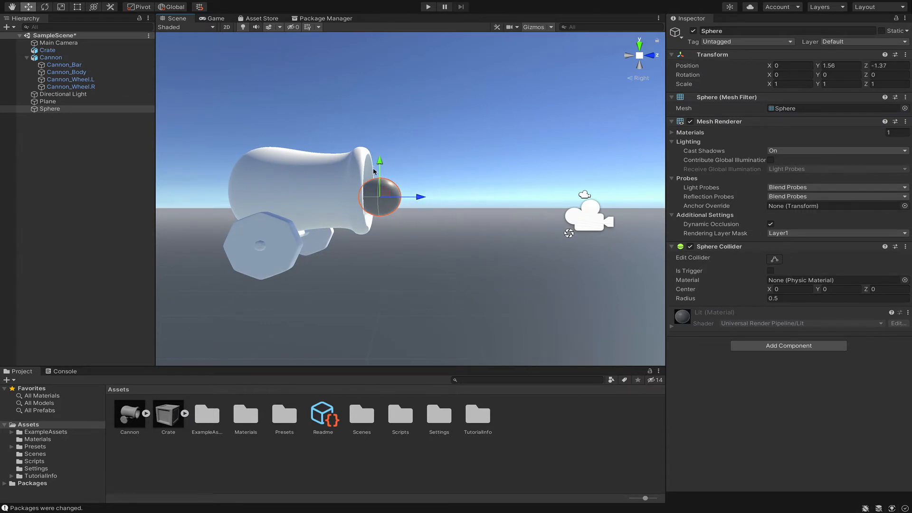
pyautogui.moveTo(380, 167); pyautogui.dragTo(380, 160)
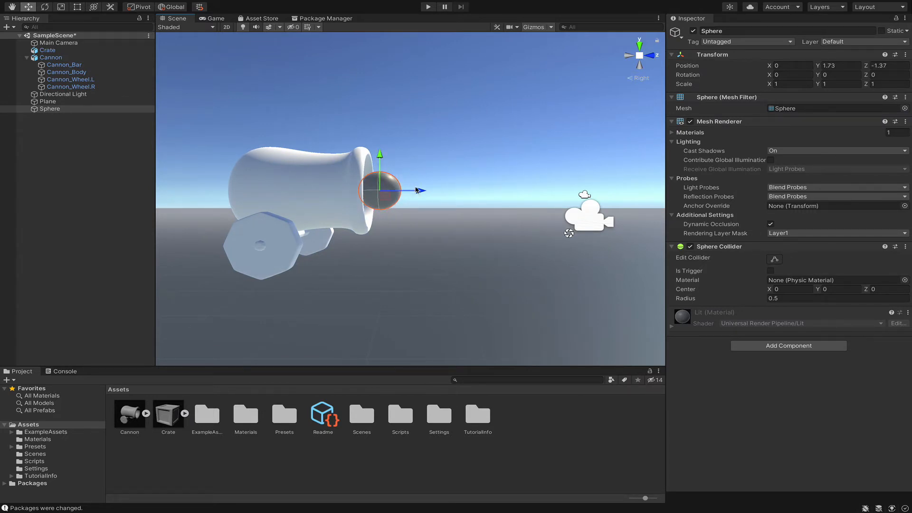
pyautogui.moveTo(417, 190); pyautogui.dragTo(413, 191)
pyautogui.moveTo(380, 158); pyautogui.dragTo(381, 160)
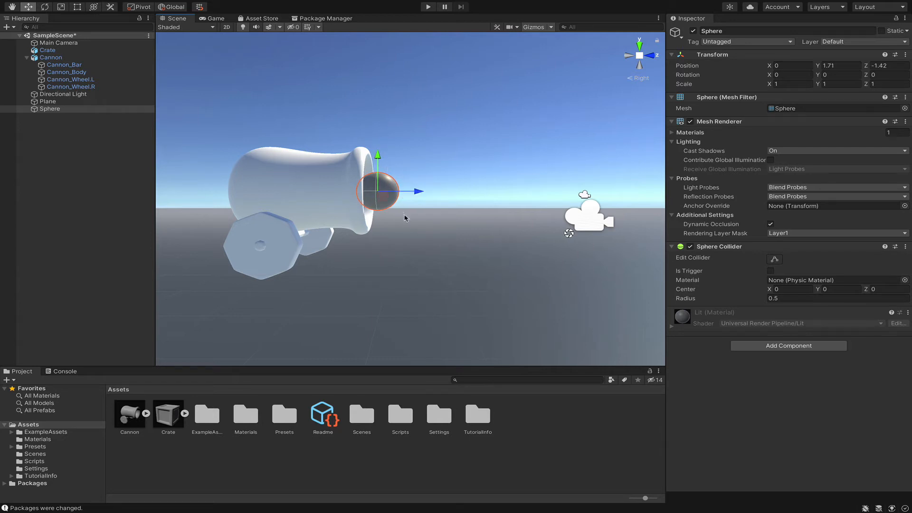
# Try X scale values of 2 and 3 on the sphere.
pyautogui.scroll(3, 424, 213)
pyautogui.scroll(-2, 424, 213)
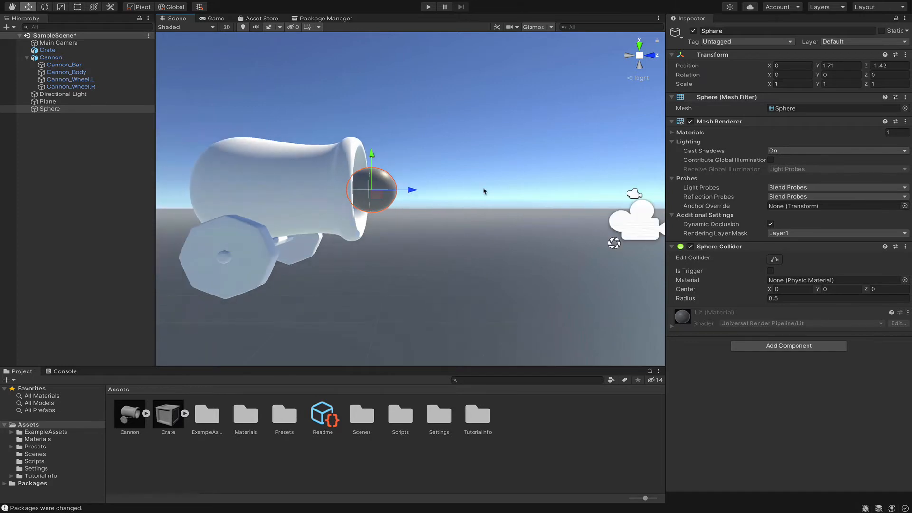
pyautogui.click(787, 85)
pyautogui.write('2')
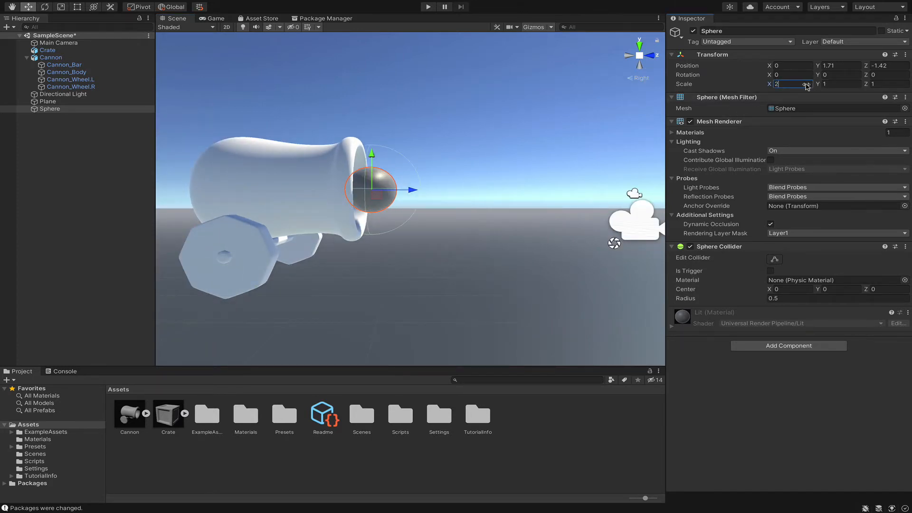
pyautogui.press('BackSpace')
pyautogui.write('3')
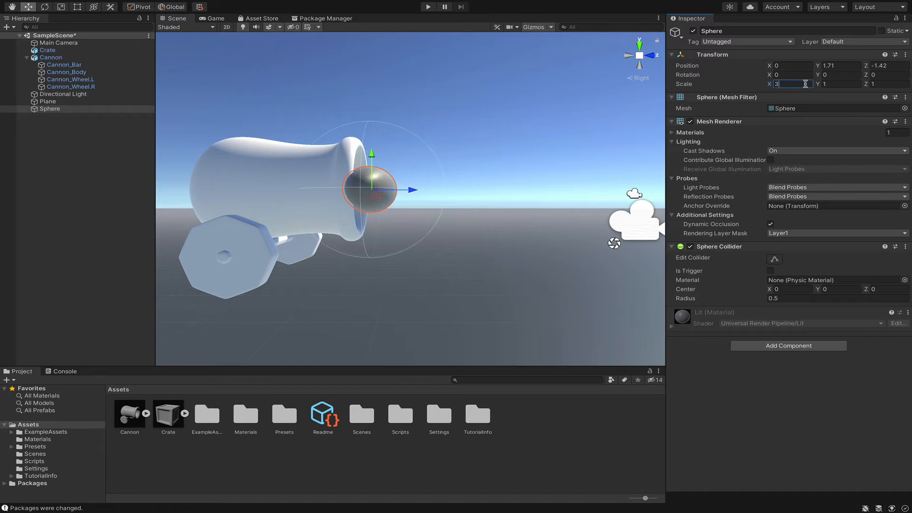
# Set the sphere's scale to 1.5 on all three axes and deselect it.
pyautogui.click(845, 83)
pyautogui.write('3')
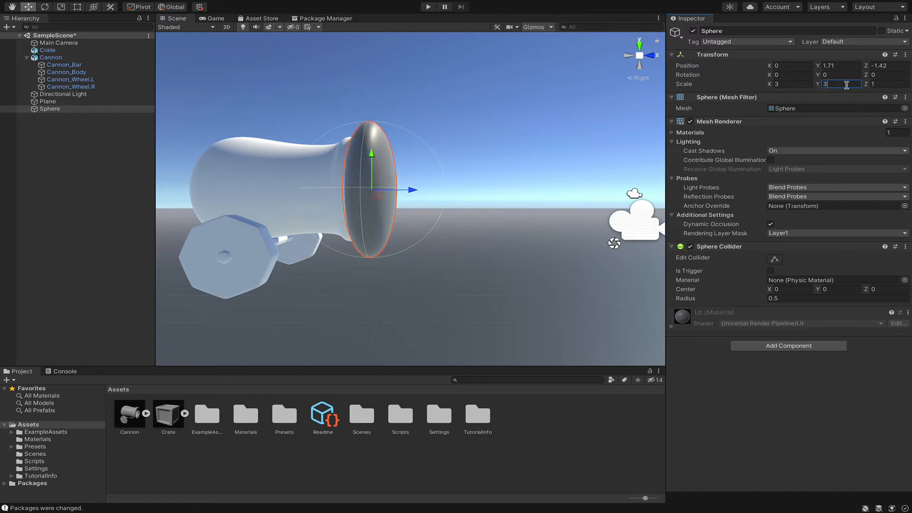
pyautogui.press('BackSpace')
pyautogui.write('2')
pyautogui.press('BackSpace')
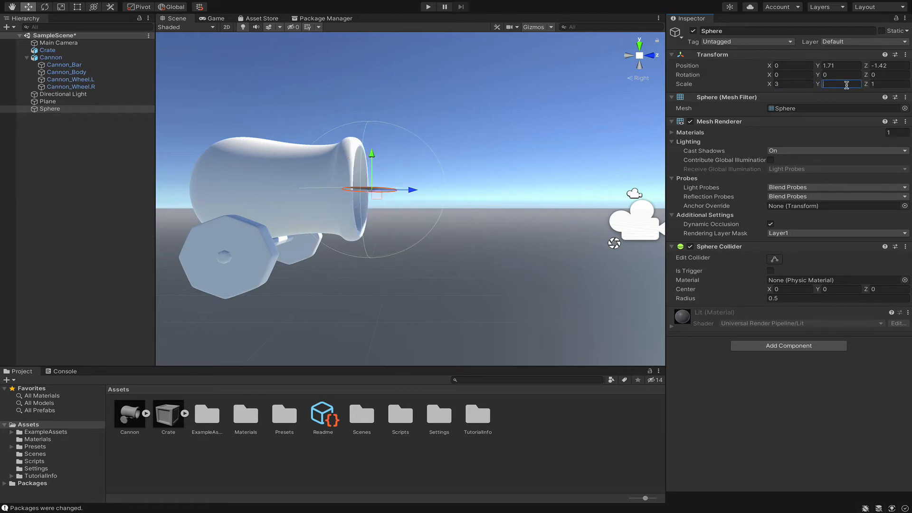
pyautogui.write('1.5')
pyautogui.click(886, 84)
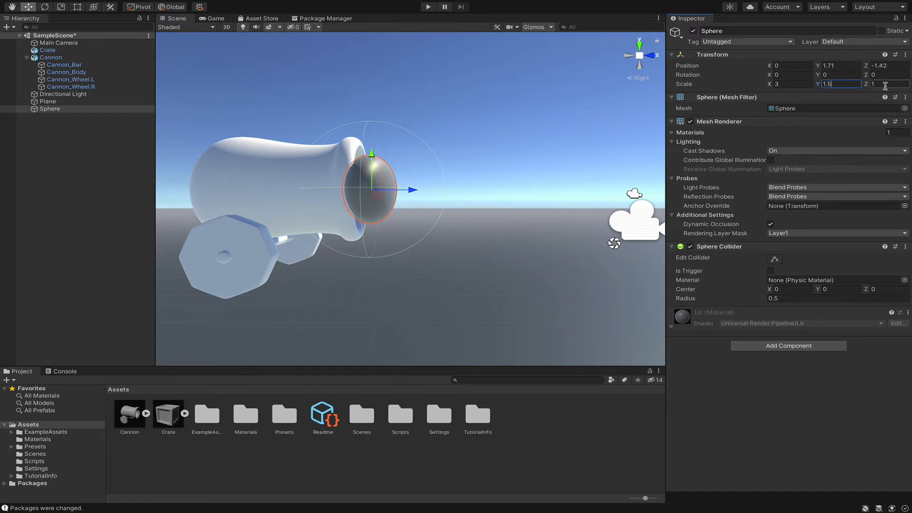
pyautogui.write('1.5')
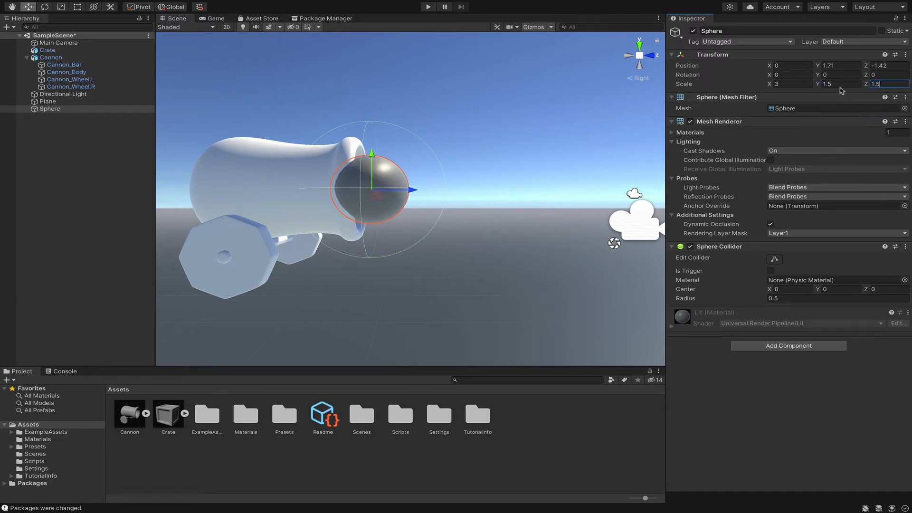
pyautogui.click(802, 85)
pyautogui.write('1.5')
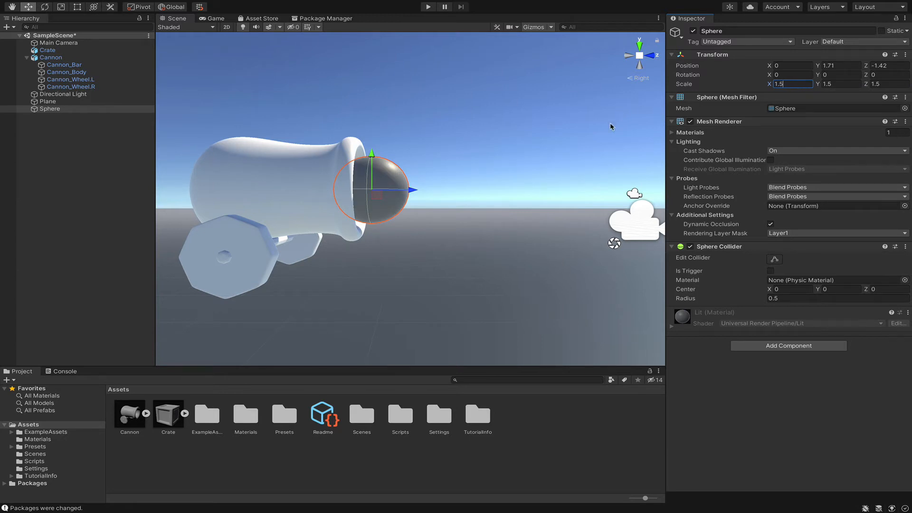
pyautogui.click(489, 196)
pyautogui.scroll(-2, 489, 197)
pyautogui.scroll(2, 489, 196)
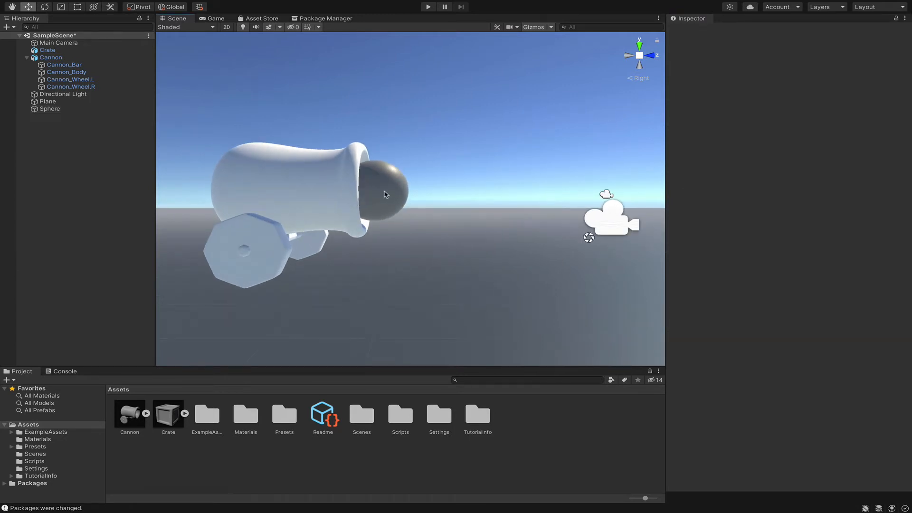
# Select the sphere and add a Rigidbody component to it.
pyautogui.click(383, 194)
pyautogui.moveTo(489, 199); pyautogui.dragTo(333, 209, button='right')
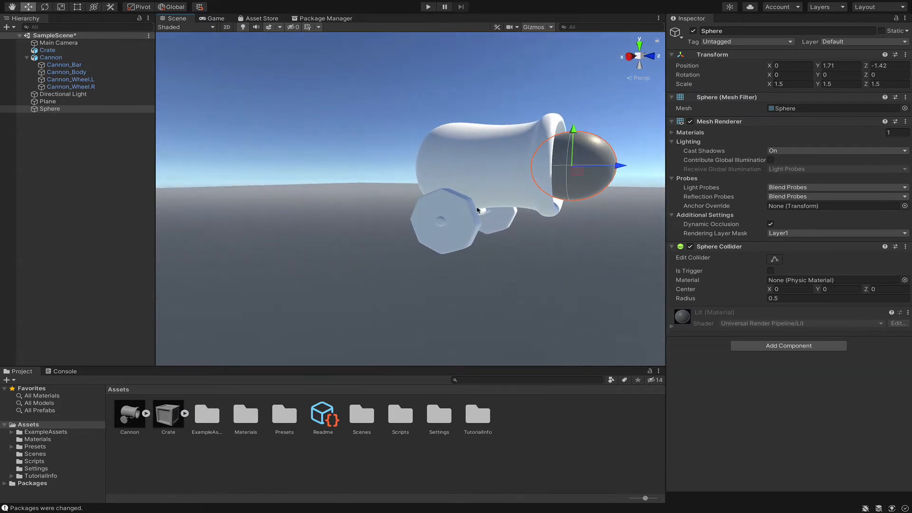
pyautogui.moveTo(479, 209); pyautogui.dragTo(447, 255, button='middle')
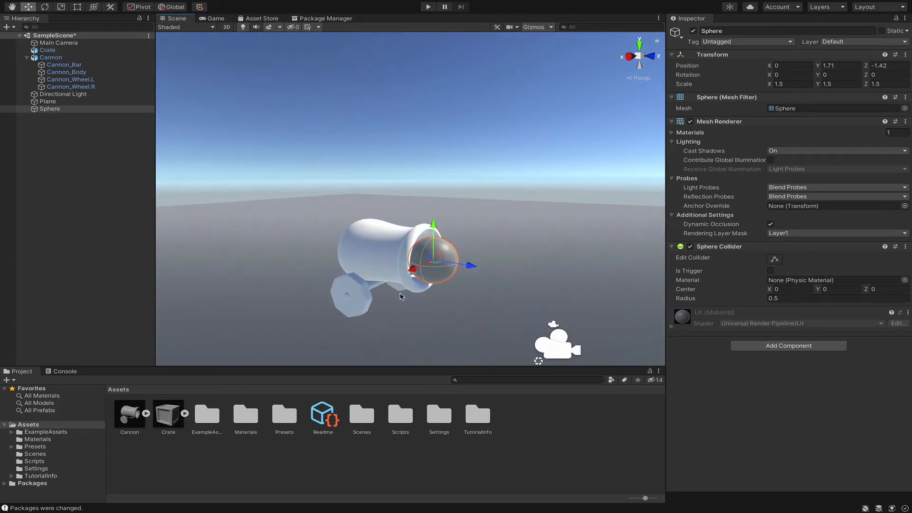
pyautogui.moveTo(404, 300); pyautogui.dragTo(408, 251, button='middle')
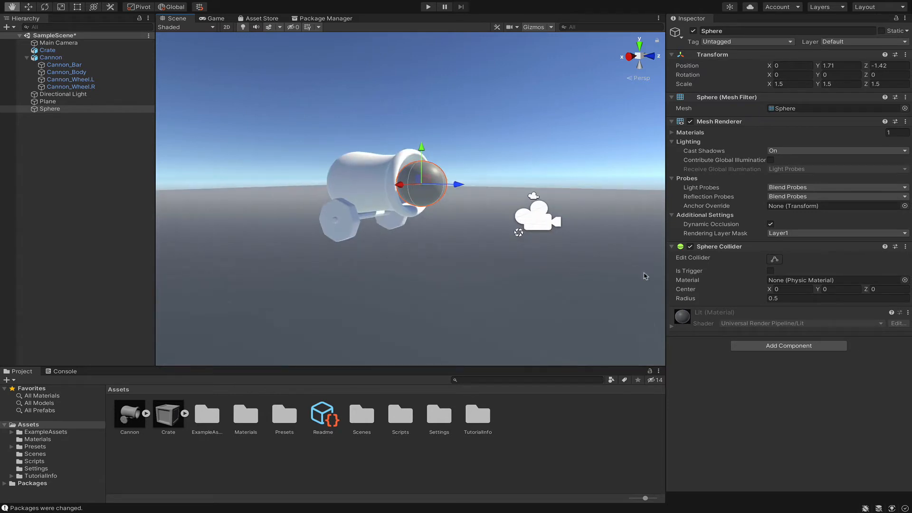
pyautogui.click(760, 348)
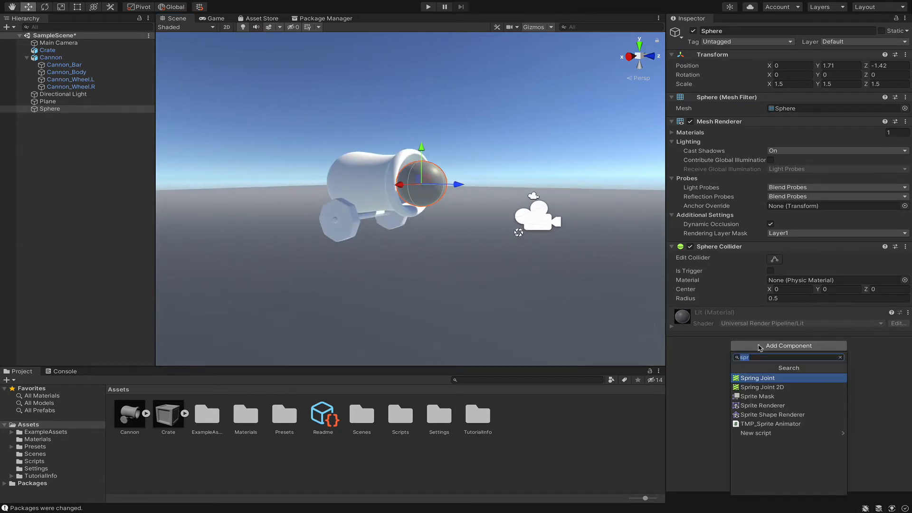
pyautogui.write('rigi')
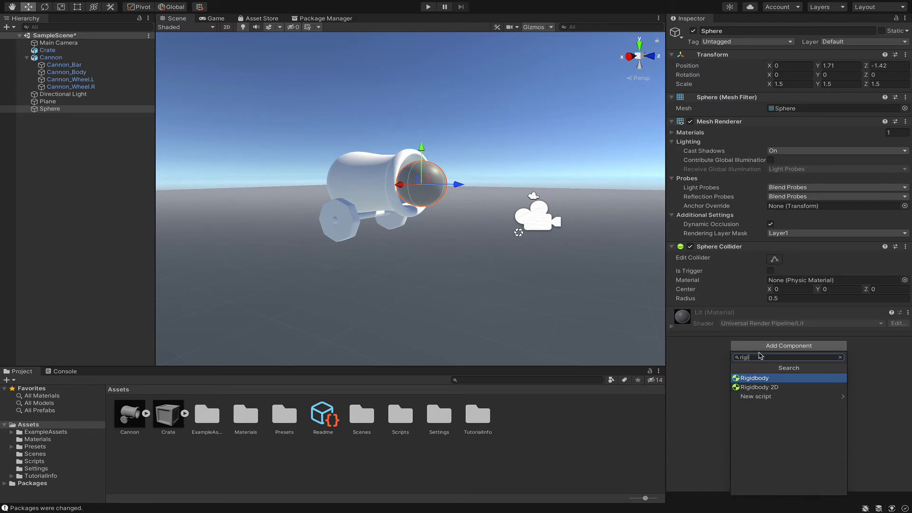
pyautogui.press('Return')
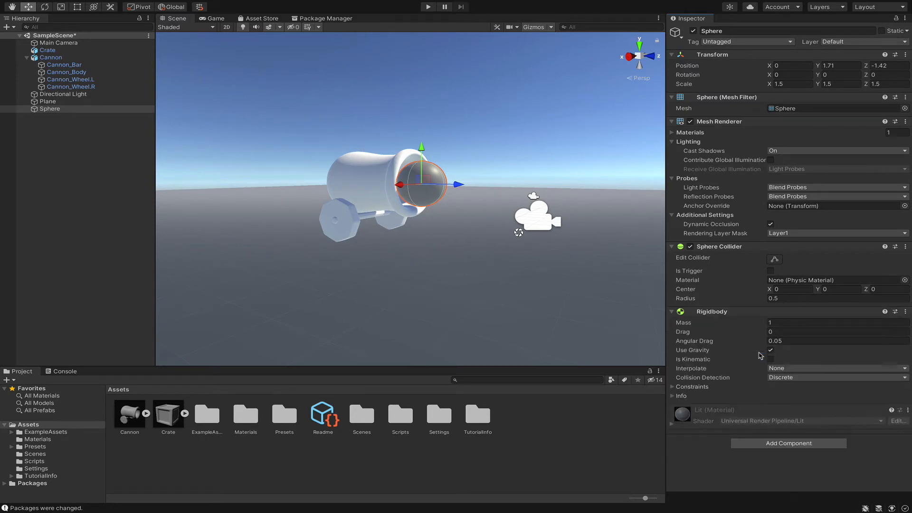
# Play the scene to test how the sphere falls from the cannon's muzzle, and stop playback.
pyautogui.moveTo(452, 271)
pyautogui.keyDown('alt'); pyautogui.mouseDown()
pyautogui.moveTo(467, 283)
pyautogui.moveTo(460, 279)
pyautogui.mouseUp(); pyautogui.keyUp('alt')
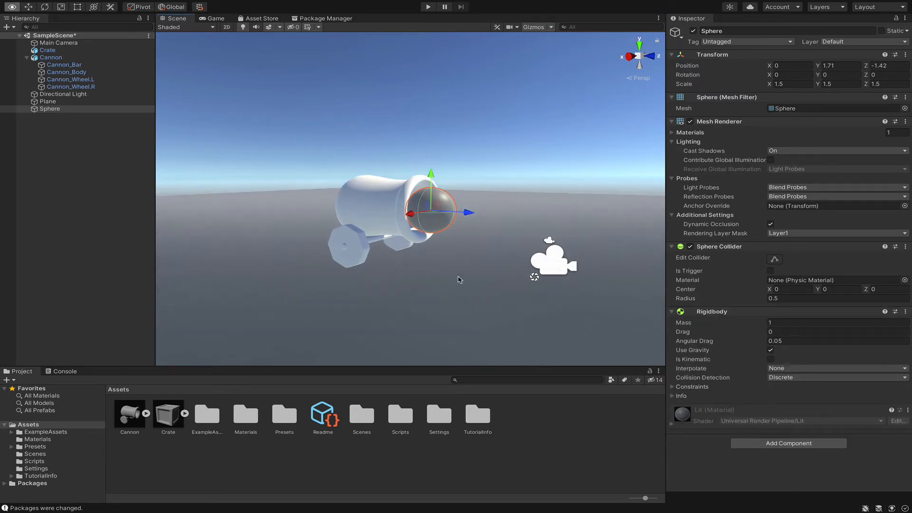
pyautogui.moveTo(459, 279); pyautogui.dragTo(533, 268, button='right')
pyautogui.press('a')
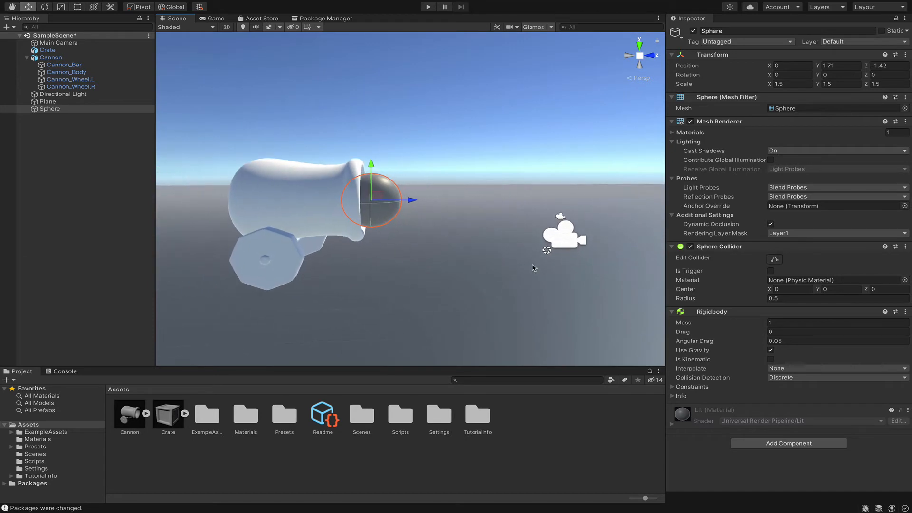
pyautogui.click(429, 8)
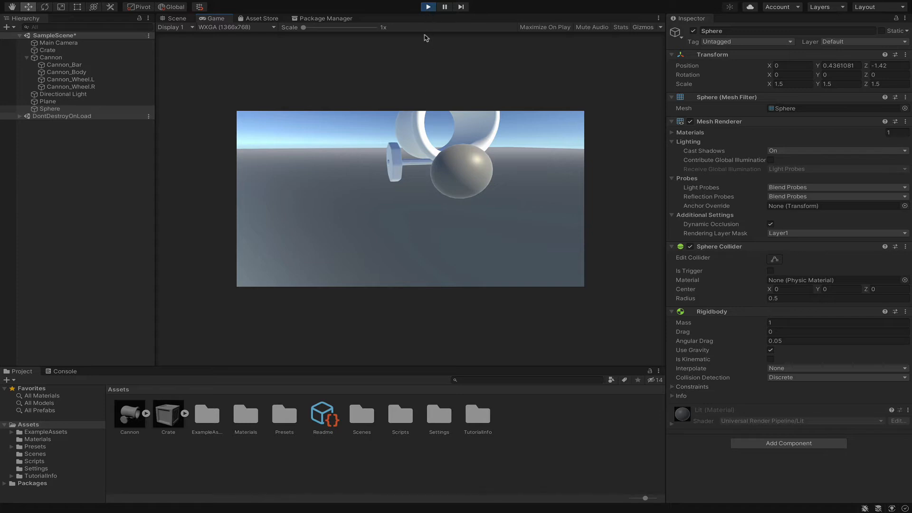
pyautogui.click(429, 9)
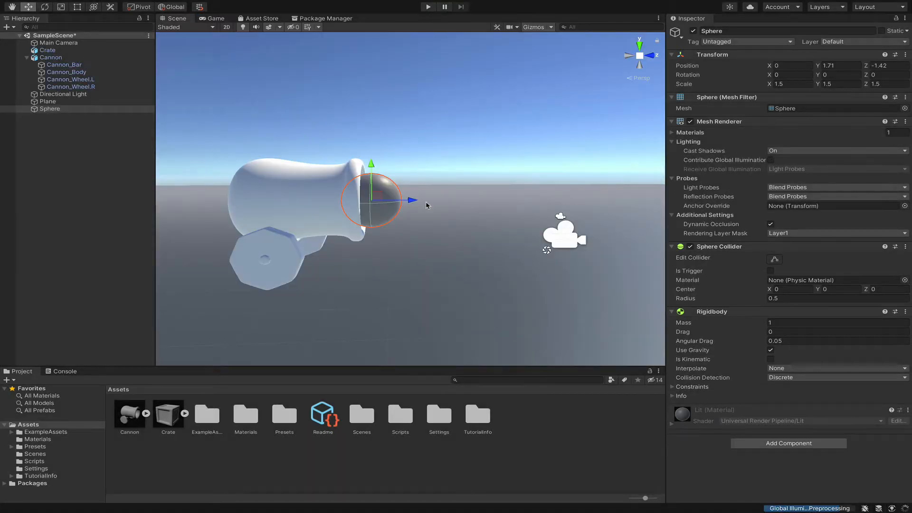
# Move the sphere forward out of the cannon's muzzle to about Z -0.29.
pyautogui.scroll(3, 459, 212)
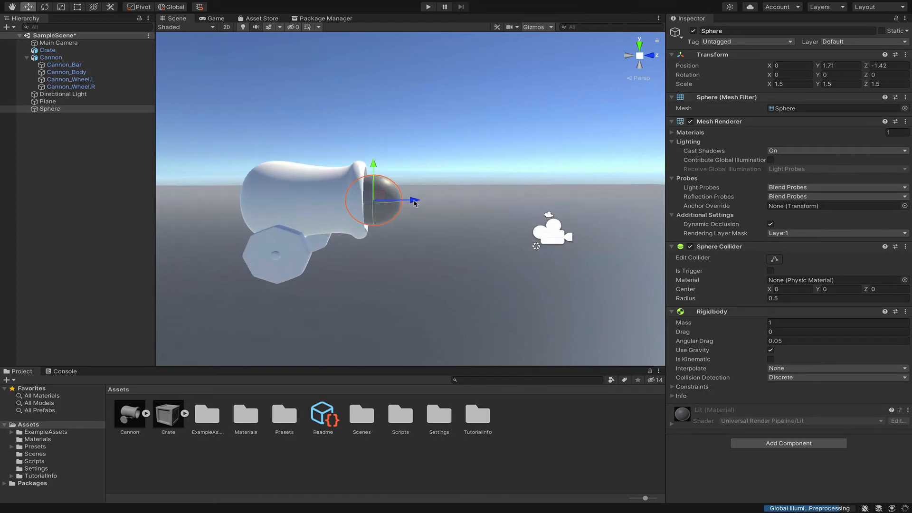
pyautogui.moveTo(427, 202); pyautogui.dragTo(457, 205)
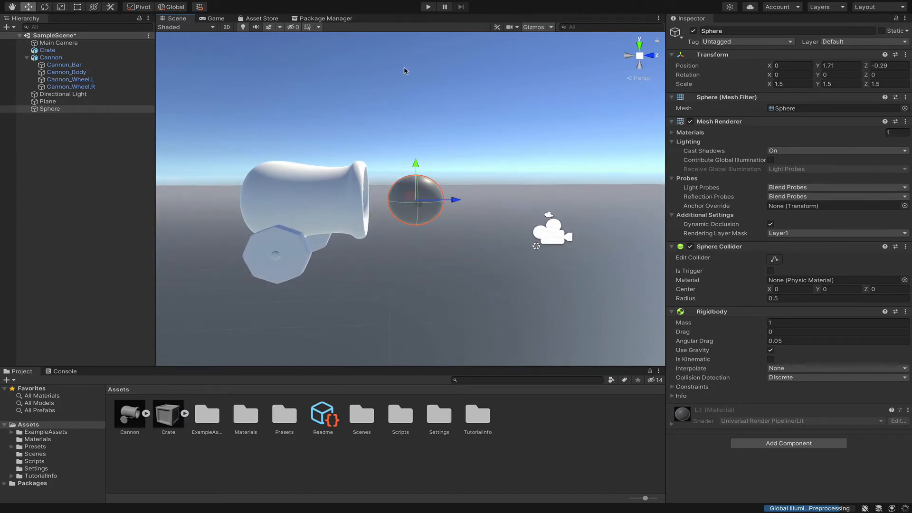
# Raise the Main Camera to about Y 3.07 and set its X position to 0.
pyautogui.click(95, 43)
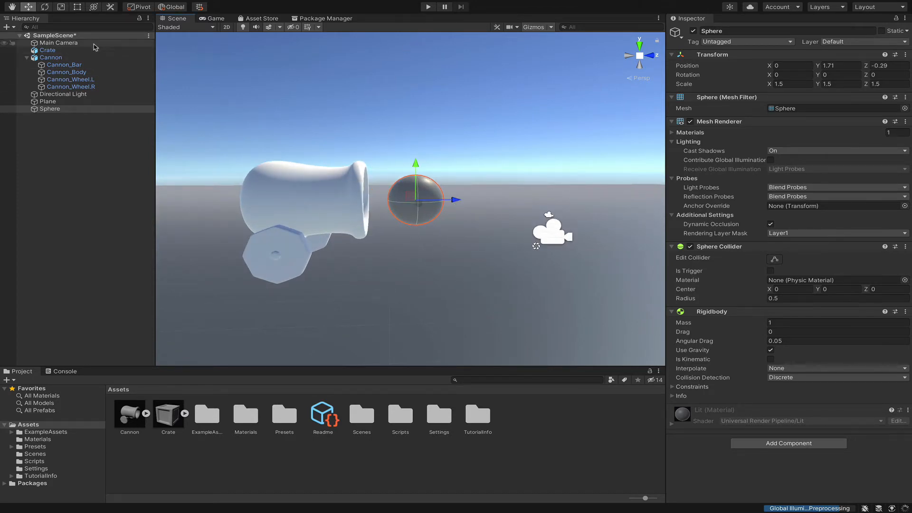
pyautogui.press('f')
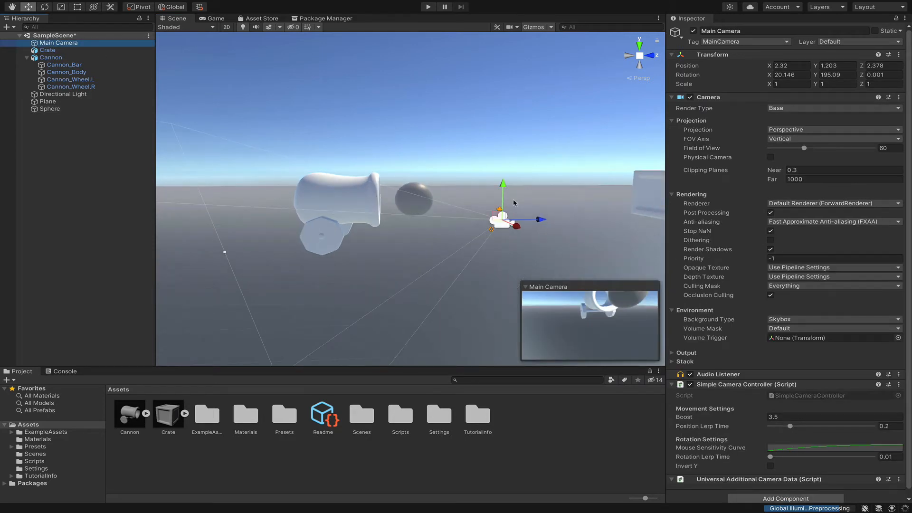
pyautogui.moveTo(501, 188); pyautogui.dragTo(503, 136)
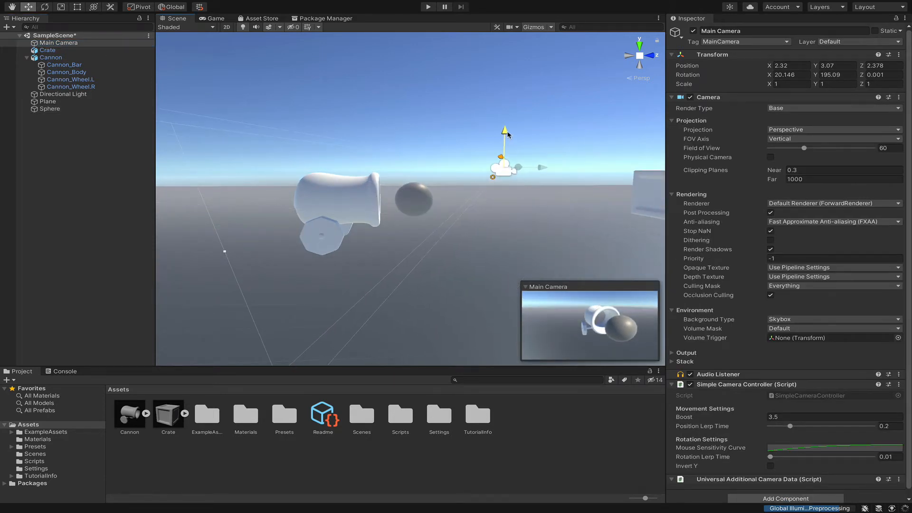
pyautogui.moveTo(554, 201); pyautogui.dragTo(447, 214, button='middle')
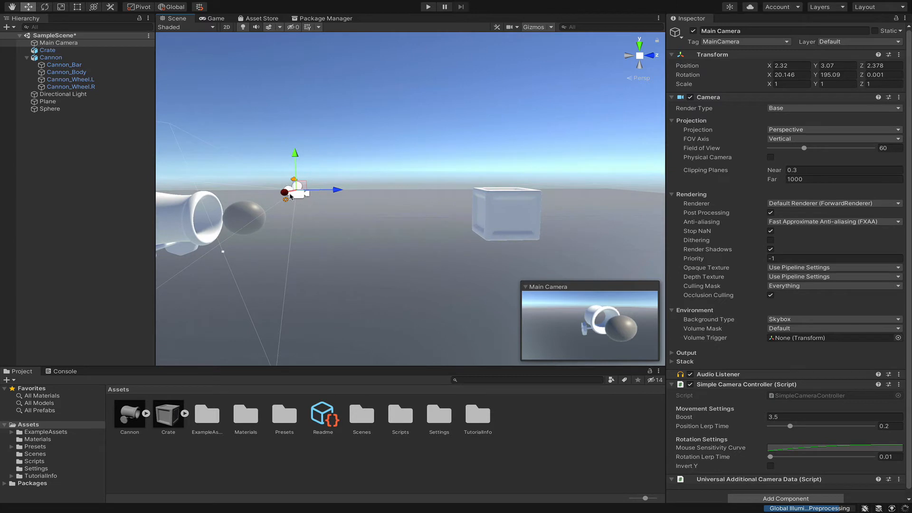
pyautogui.click(793, 65)
pyautogui.write('0')
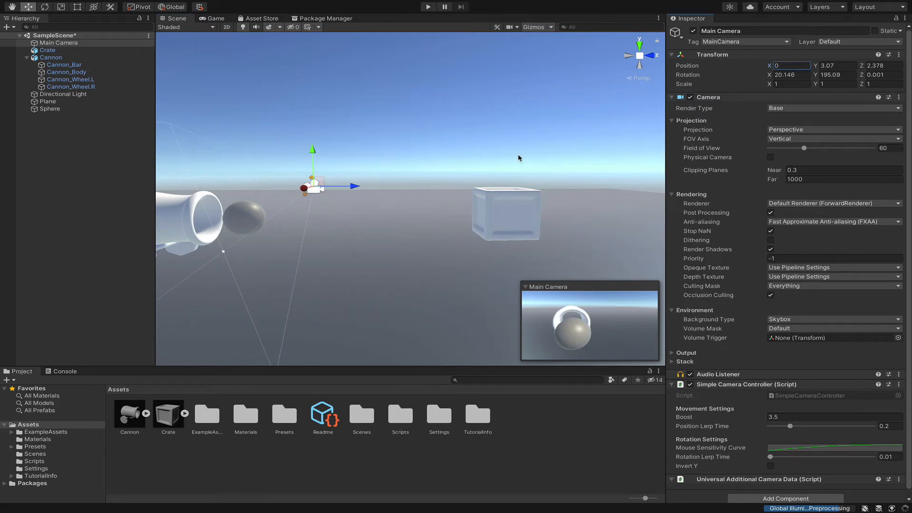
# Try a Y rotation of 0 on the Main Camera and undo it.
pyautogui.scroll(-2, 436, 191)
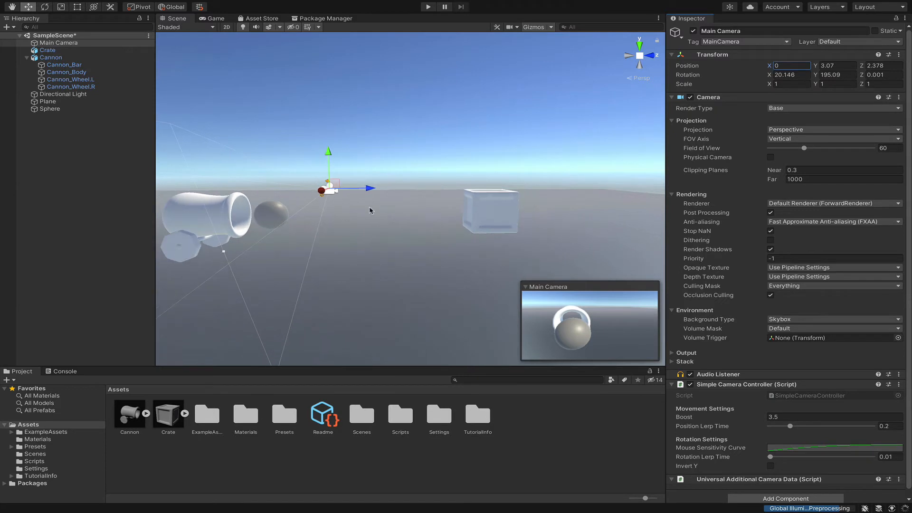
pyautogui.moveTo(370, 209); pyautogui.dragTo(305, 314, button='middle')
pyautogui.moveTo(442, 285); pyautogui.dragTo(343, 306, button='right')
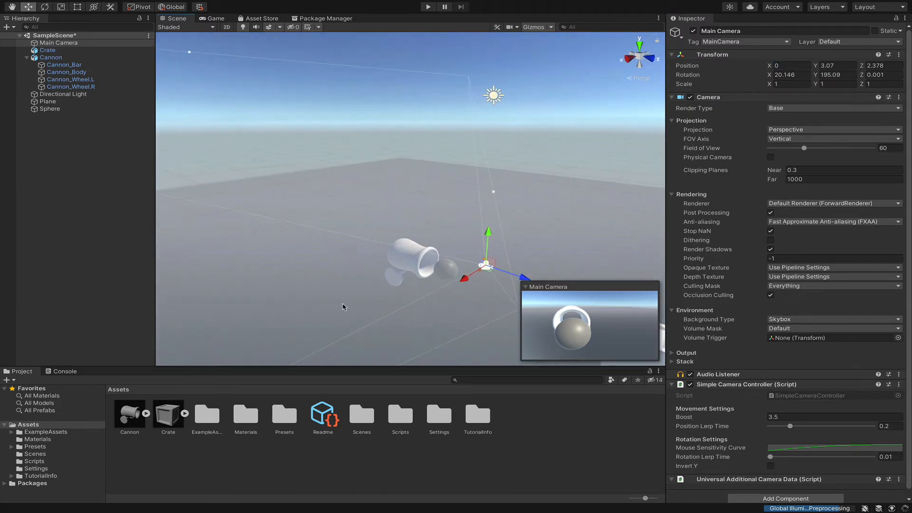
pyautogui.moveTo(409, 281); pyautogui.dragTo(295, 292, button='middle')
pyautogui.moveTo(370, 259); pyautogui.dragTo(250, 285, button='right')
pyautogui.moveTo(347, 259); pyautogui.dragTo(261, 256, button='middle')
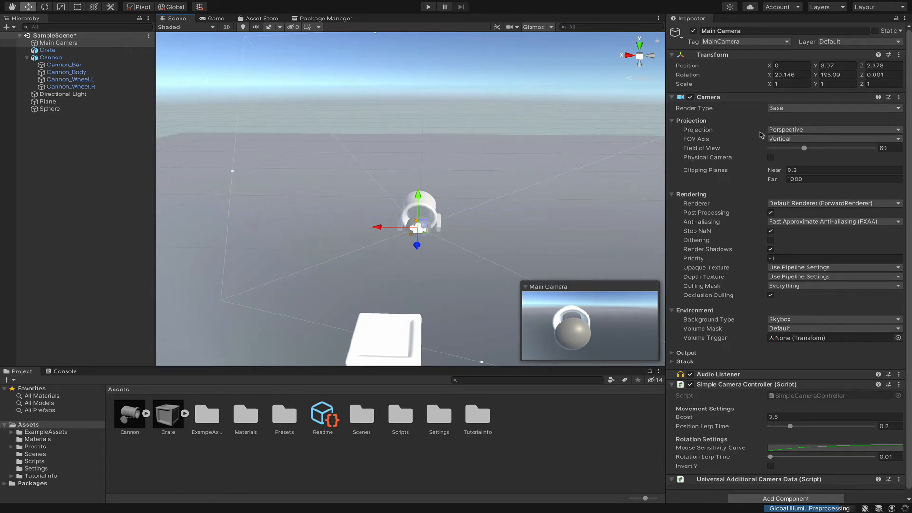
pyautogui.click(834, 75)
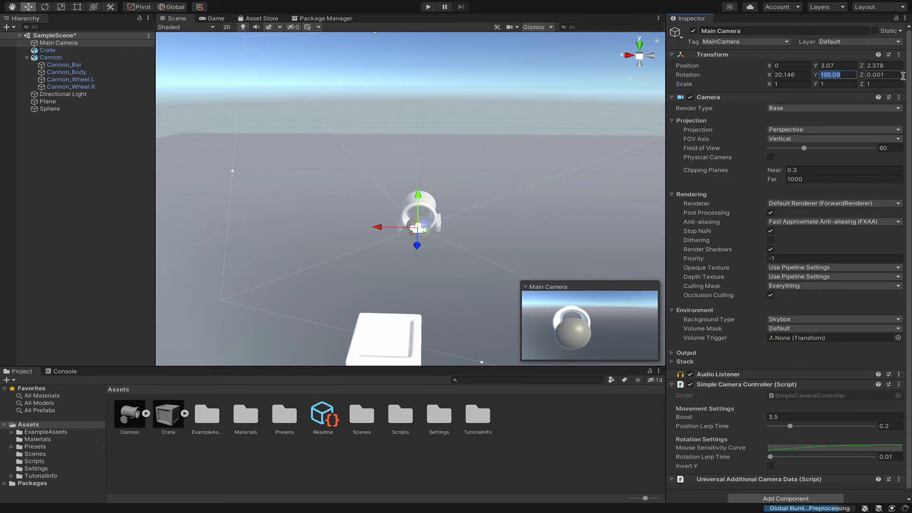
pyautogui.write('0')
pyautogui.press('Return')
pyautogui.click(795, 75)
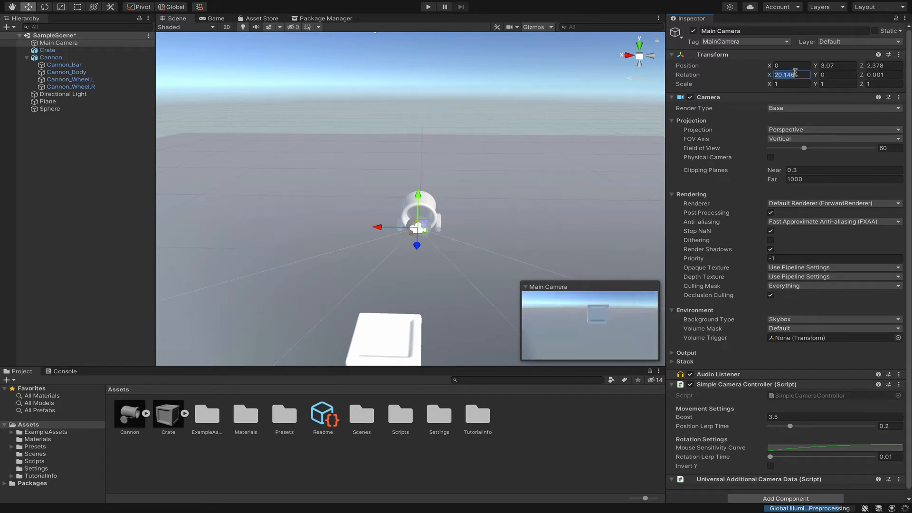
pyautogui.hotkey('ctrl', 'z')
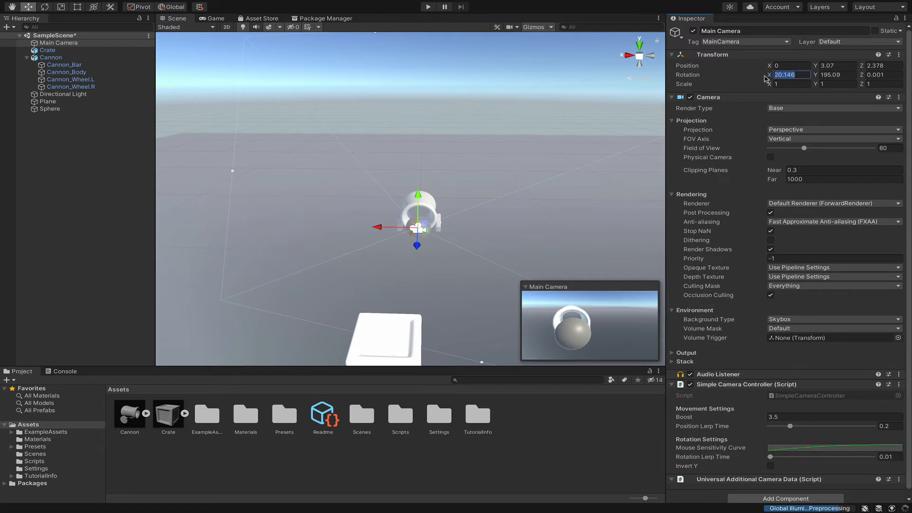
pyautogui.moveTo(770, 77); pyautogui.dragTo(790, 79)
pyautogui.moveTo(724, 78); pyautogui.dragTo(807, 83)
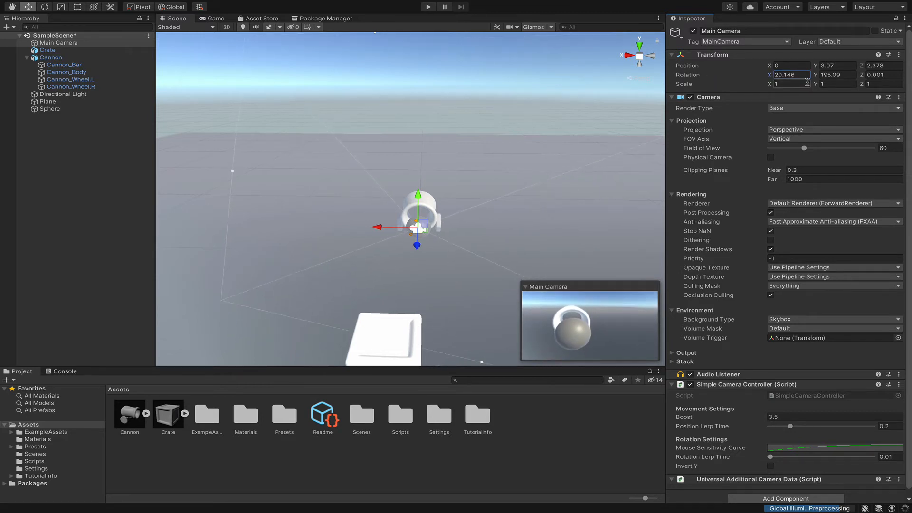
pyautogui.click(873, 77)
pyautogui.write('3')
pyautogui.press('Escape')
# Set the Main Camera's Y rotation to 180 and move it away from the cannon to about Z 5.32.
pyautogui.click(815, 76)
pyautogui.moveTo(815, 76); pyautogui.dragTo(720, 90)
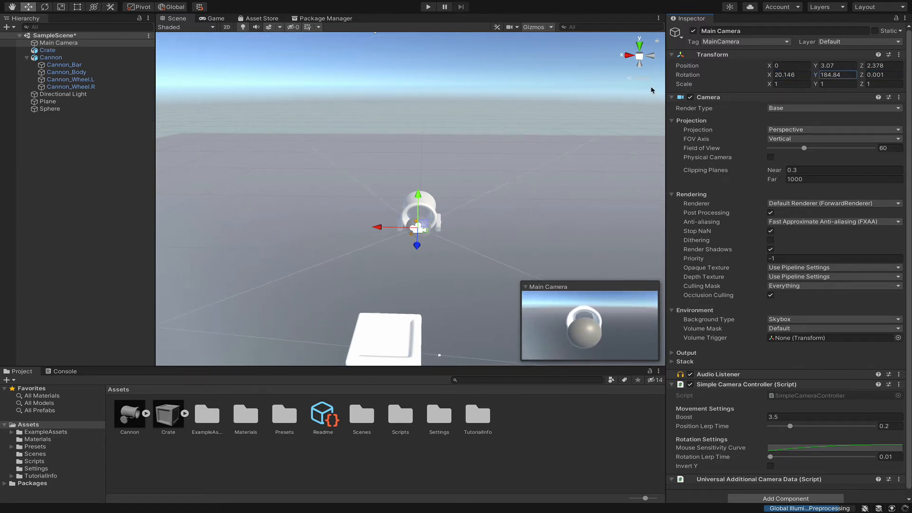
pyautogui.click(829, 76)
pyautogui.write('180')
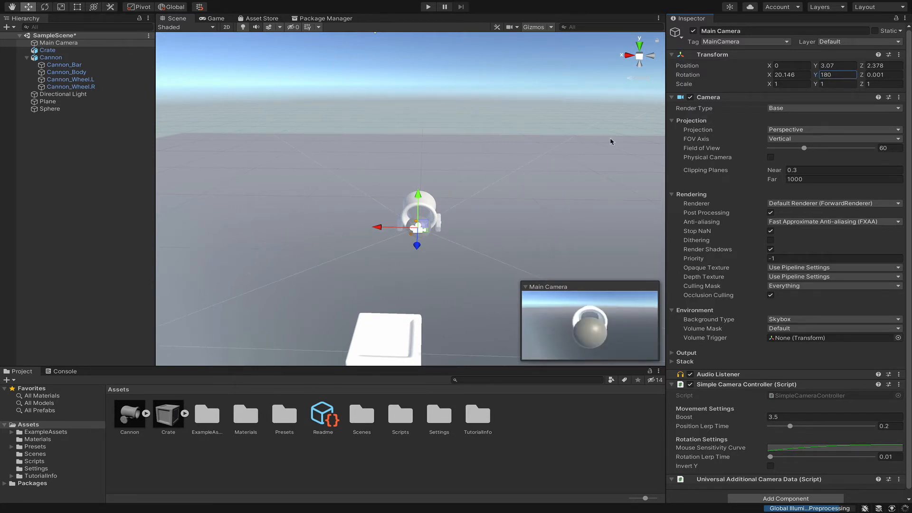
pyautogui.moveTo(417, 246); pyautogui.dragTo(415, 283)
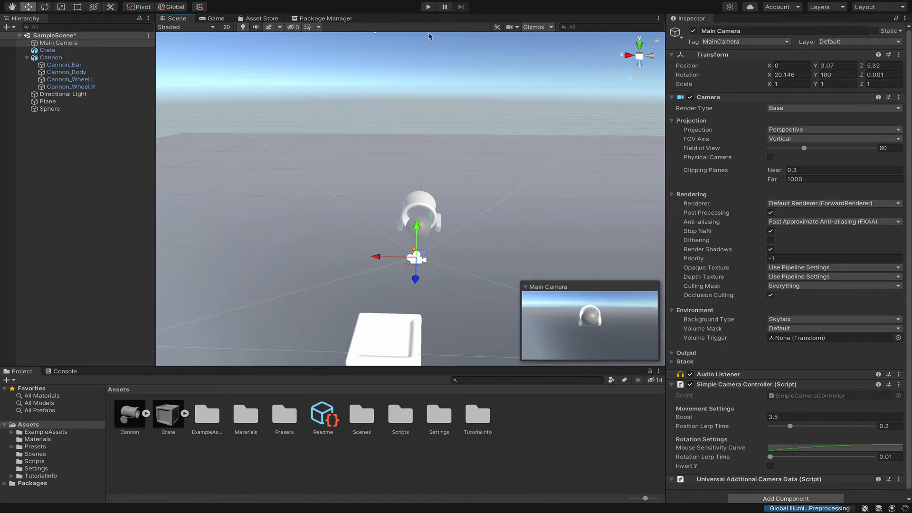
# Play the scene to check the sphere's drop from the repositioned camera, stop playback and select the sphere.
pyautogui.click(429, 7)
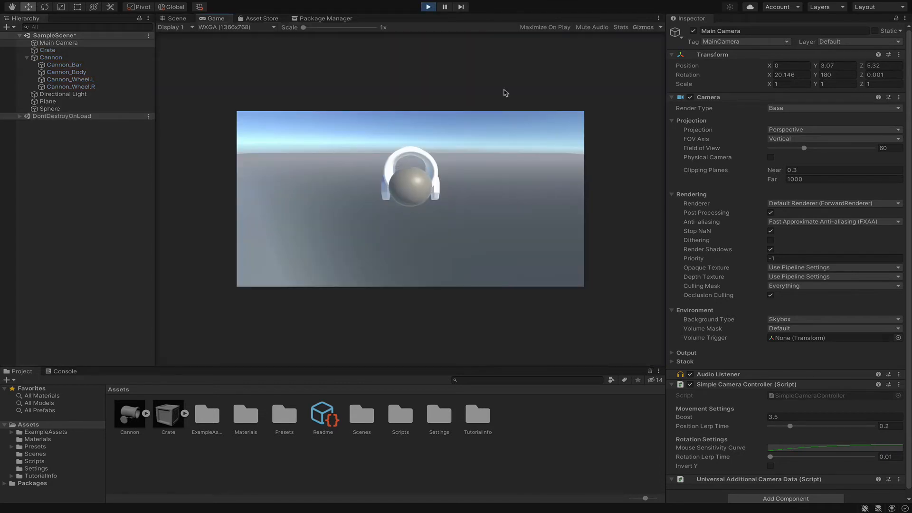
pyautogui.click(429, 8)
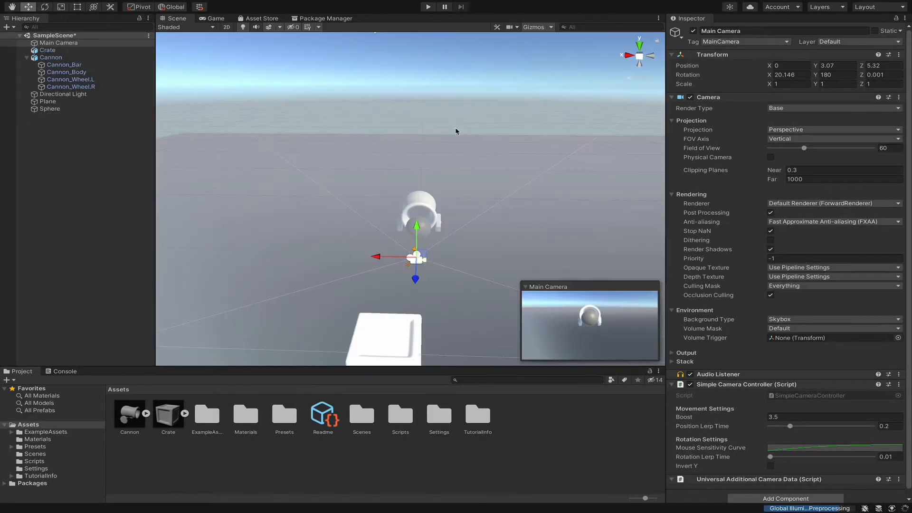
pyautogui.scroll(3, 401, 258)
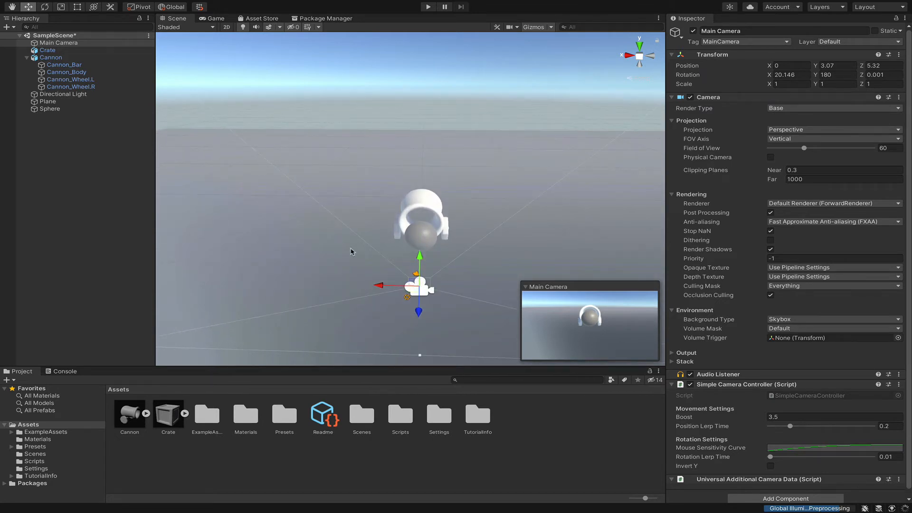
pyautogui.moveTo(320, 275); pyautogui.dragTo(390, 213, button='right')
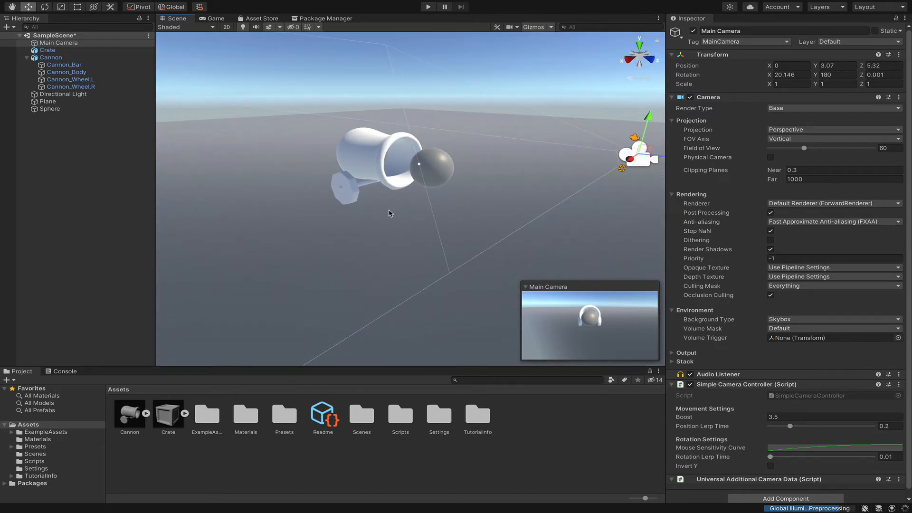
pyautogui.click(448, 165)
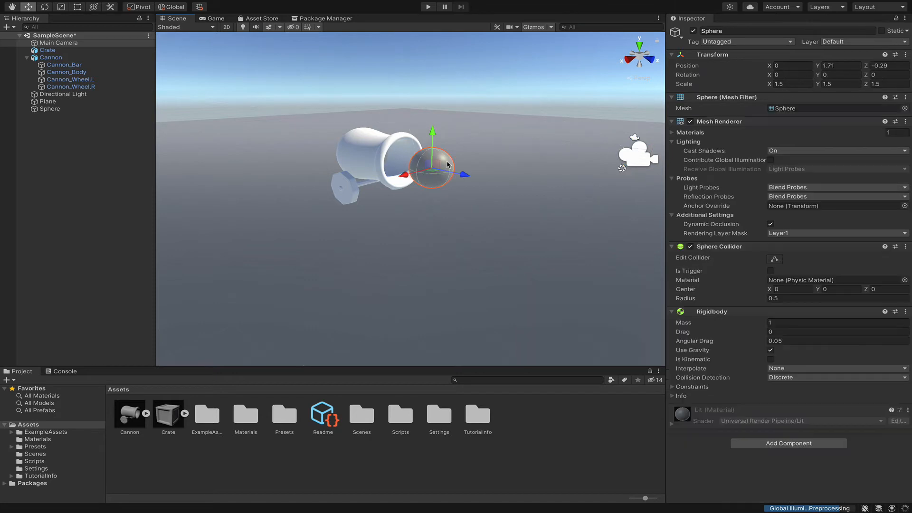
# Create a new material in the Assets folder and name it Cannon_Ball_Material.
pyautogui.rightClick(518, 429)
pyautogui.moveTo(554, 279)
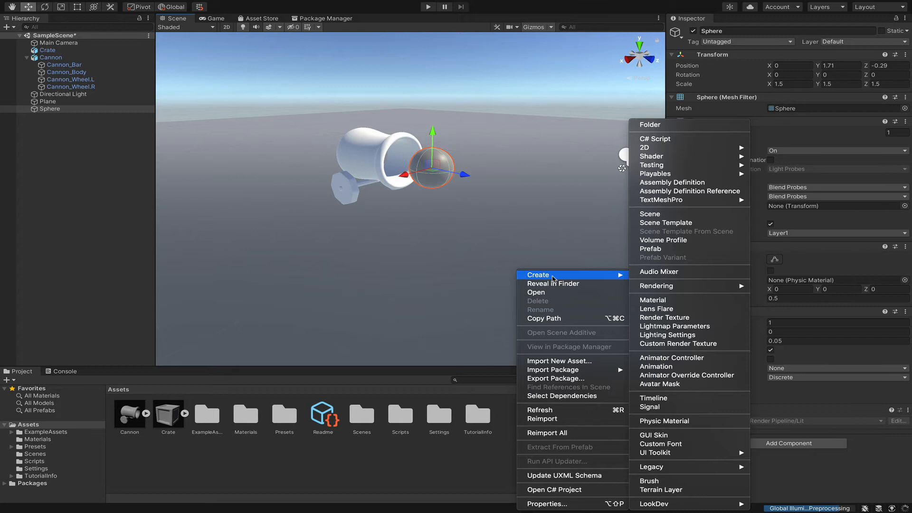
pyautogui.moveTo(677, 166)
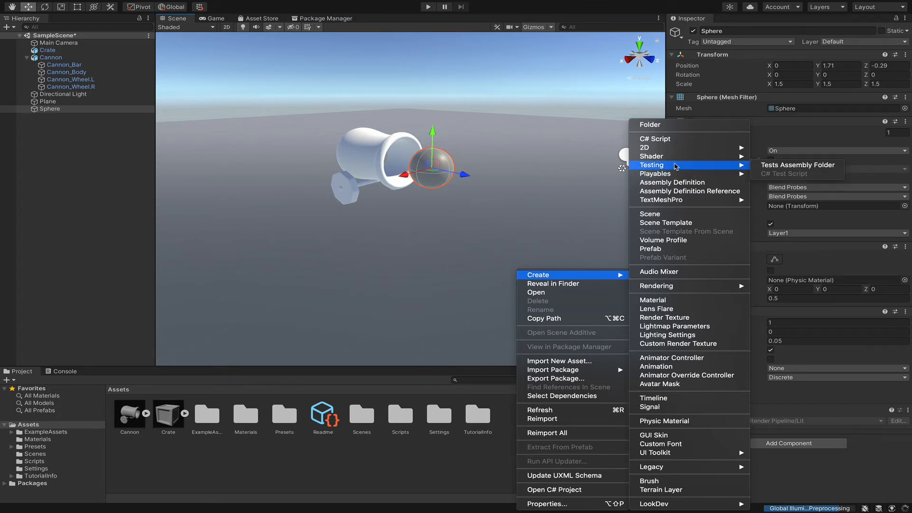
pyautogui.moveTo(672, 291)
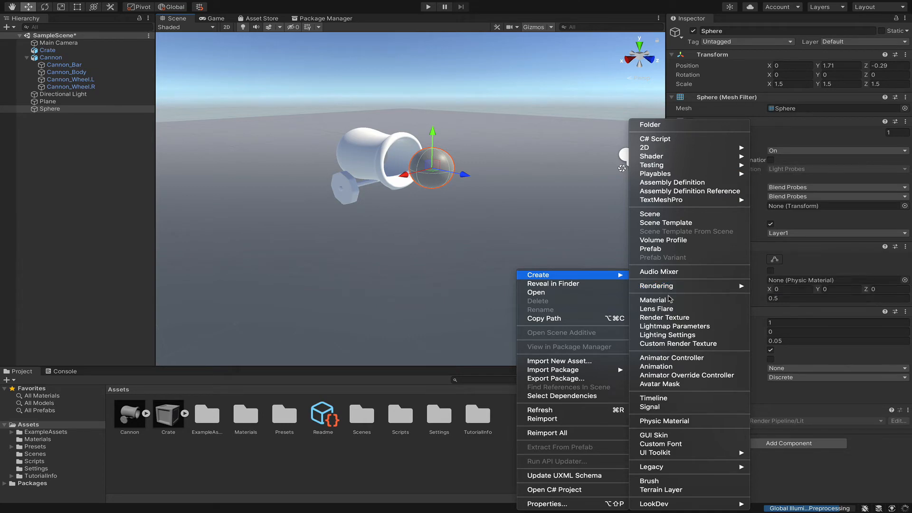
pyautogui.click(671, 301)
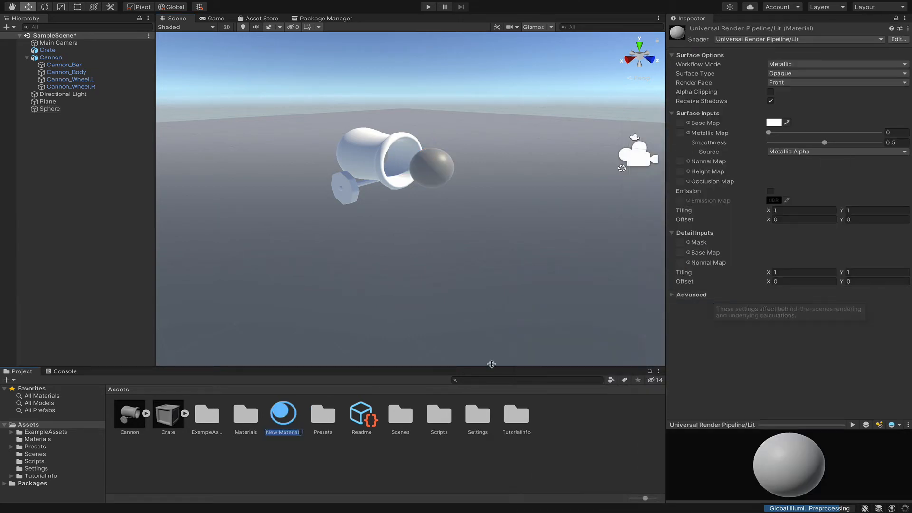
pyautogui.write('Cannon_Ball')
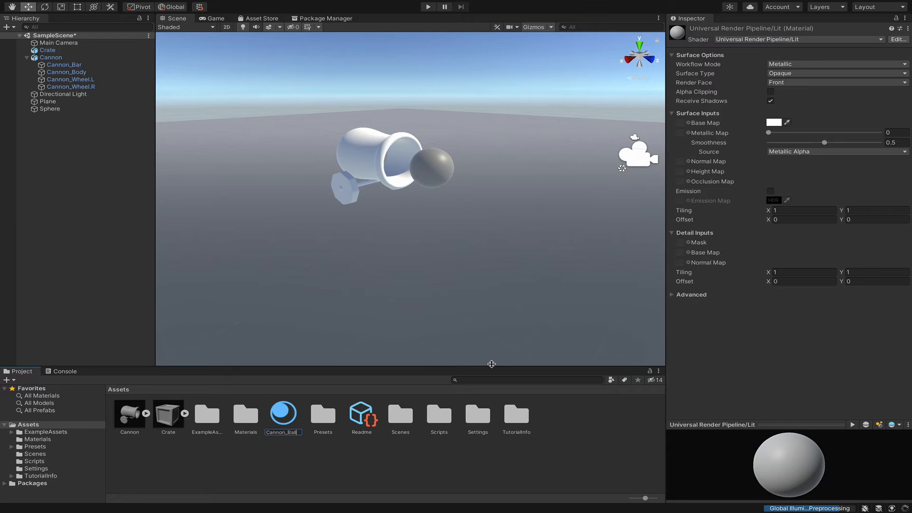
pyautogui.write('_Ma')
pyautogui.write('terial')
pyautogui.press('Return')
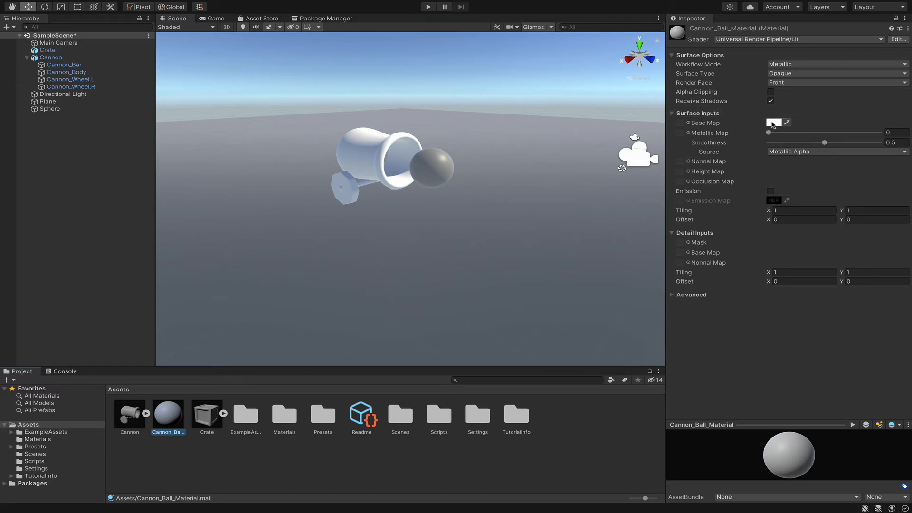
# Set the base map colour of Cannon_Ball_Material to near-black, hex 1D1919, and close the colour picker.
pyautogui.click(773, 123)
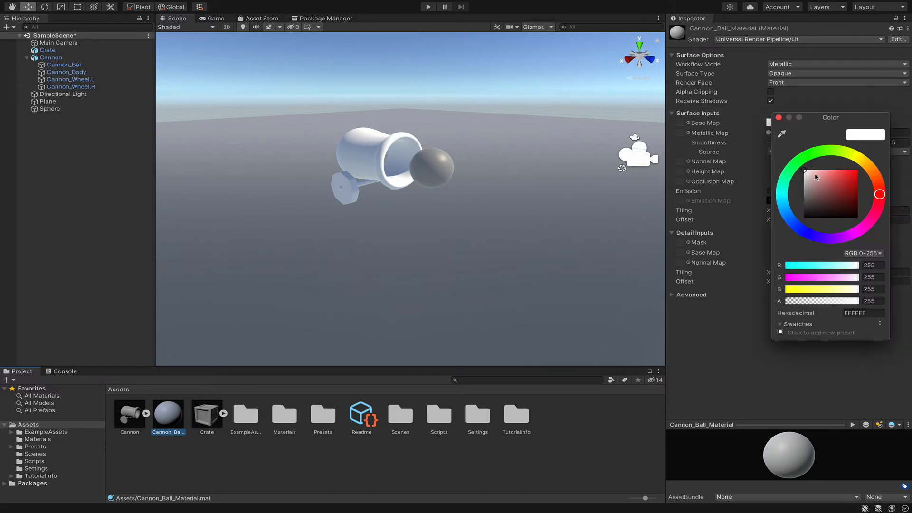
pyautogui.moveTo(816, 177); pyautogui.dragTo(813, 214)
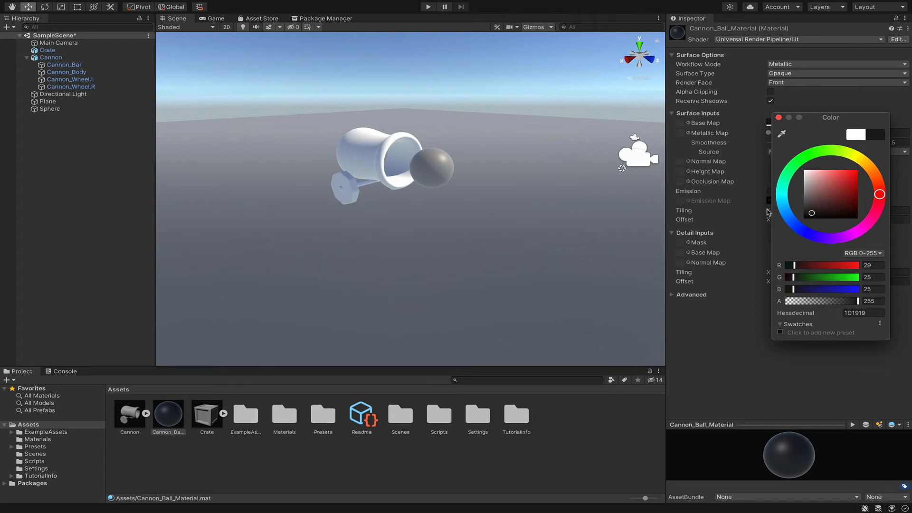
pyautogui.click(762, 181)
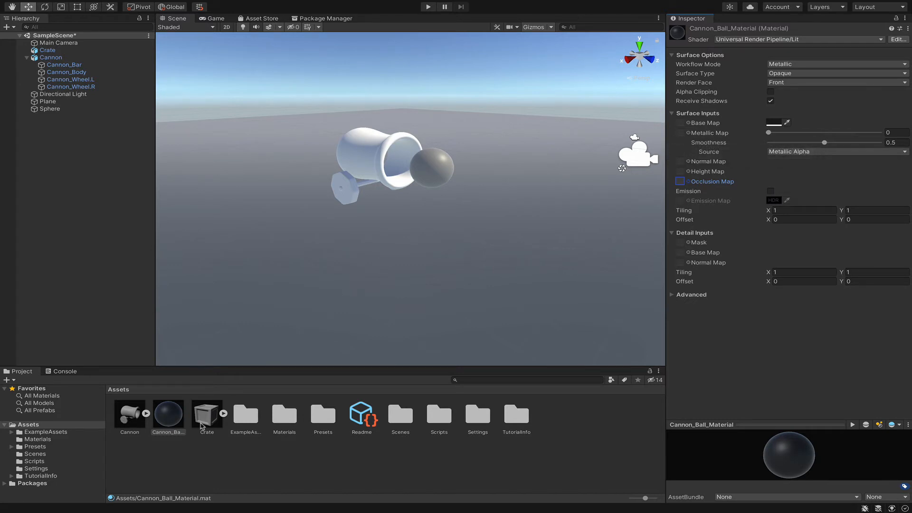
# Apply Cannon_Ball_Material to the sphere and rename the sphere Cannon Ball.
pyautogui.moveTo(173, 418); pyautogui.dragTo(426, 168)
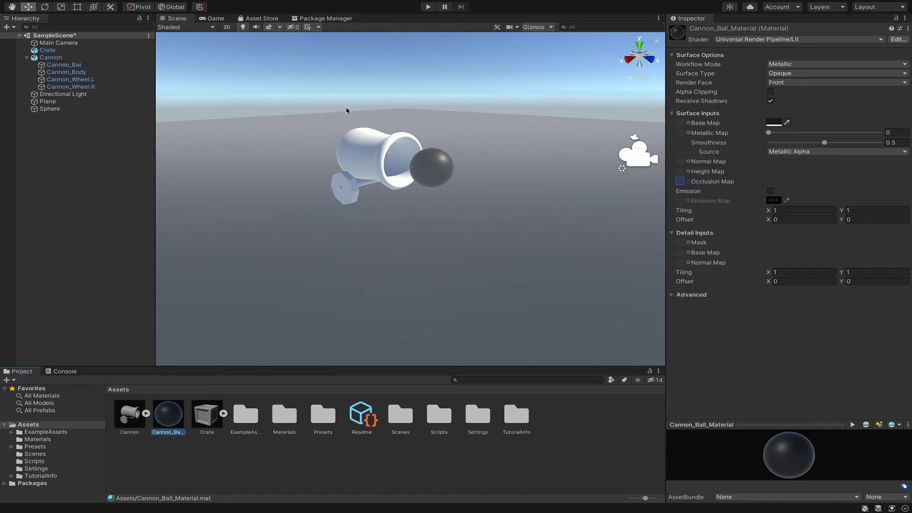
pyautogui.click(81, 109)
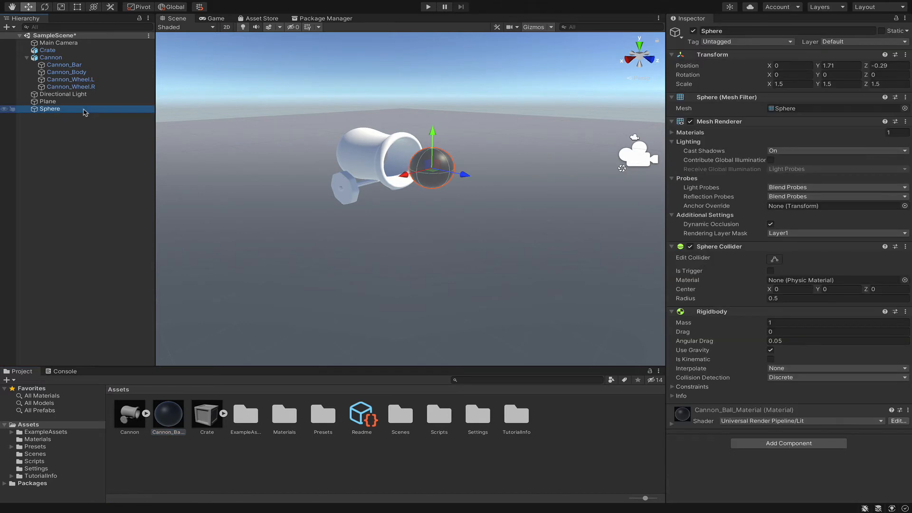
pyautogui.doubleClick(72, 111)
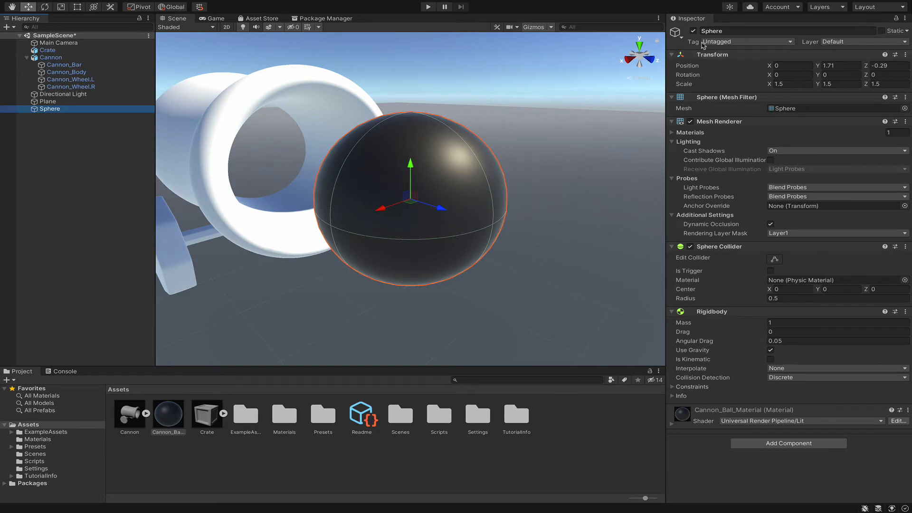
pyautogui.click(713, 31)
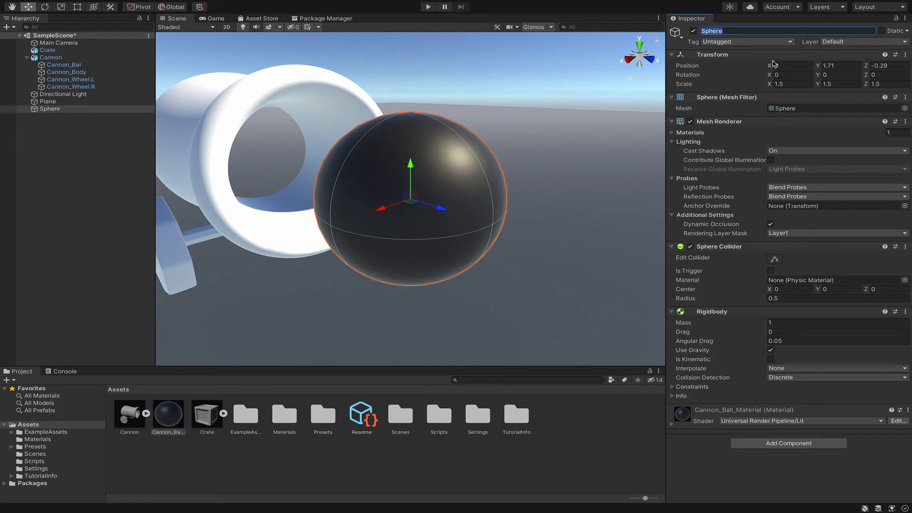
pyautogui.write('Cannon Ball')
pyautogui.press('Return')
pyautogui.click(125, 189)
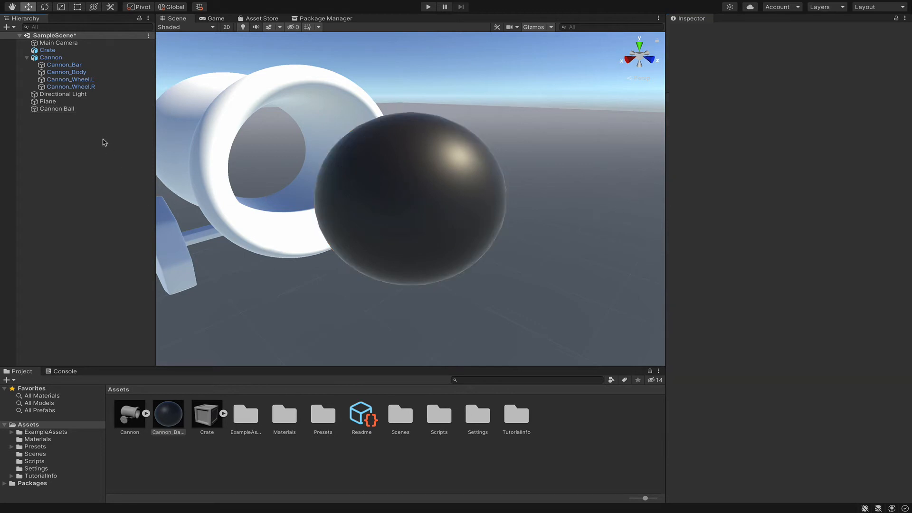
# Save the Cannon Ball object as a prefab in the Assets folder.
pyautogui.click(71, 110)
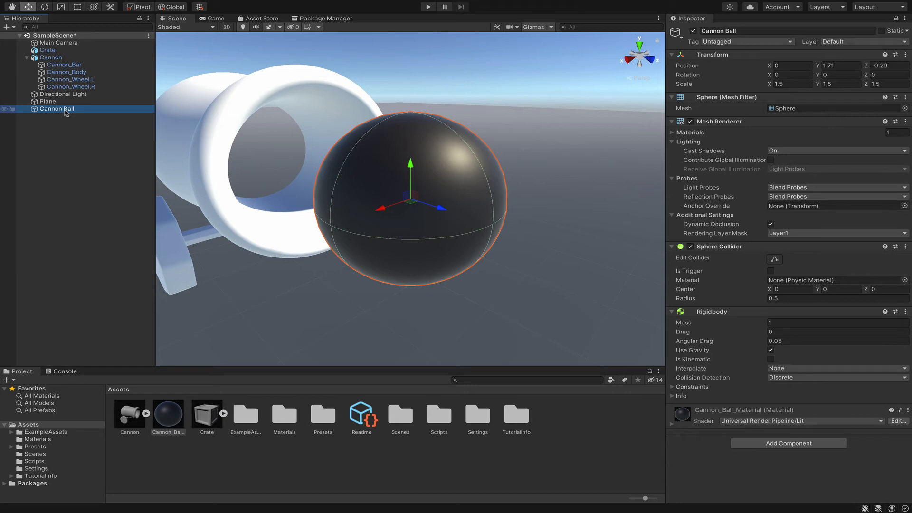
pyautogui.moveTo(66, 110); pyautogui.dragTo(561, 428)
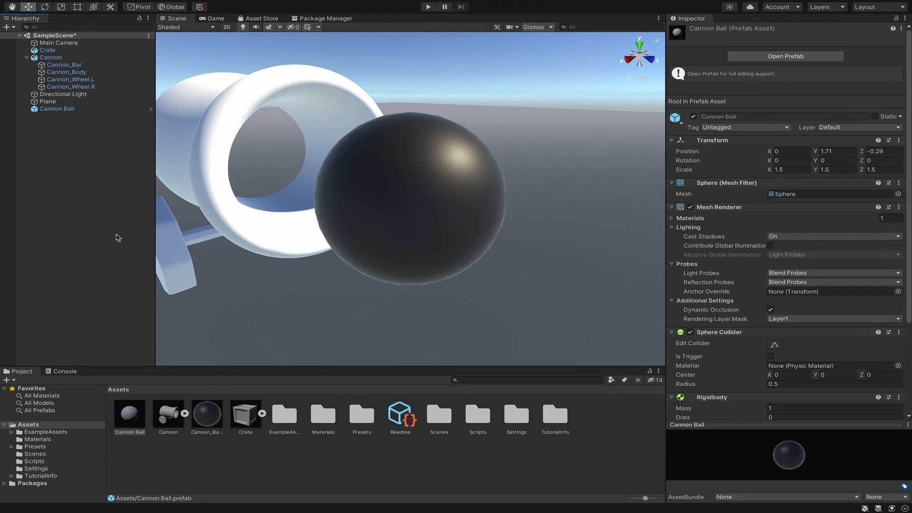
pyautogui.scroll(-10, 254, 225)
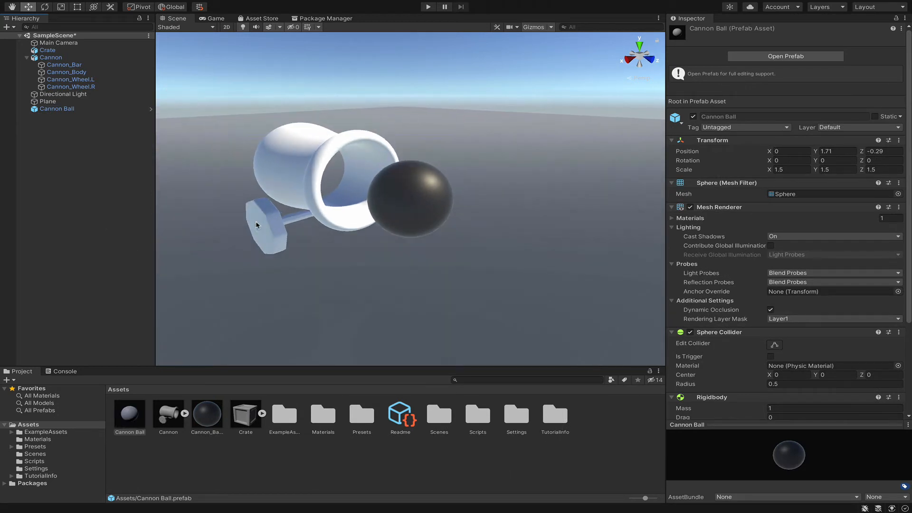
pyautogui.scroll(-3, 256, 223)
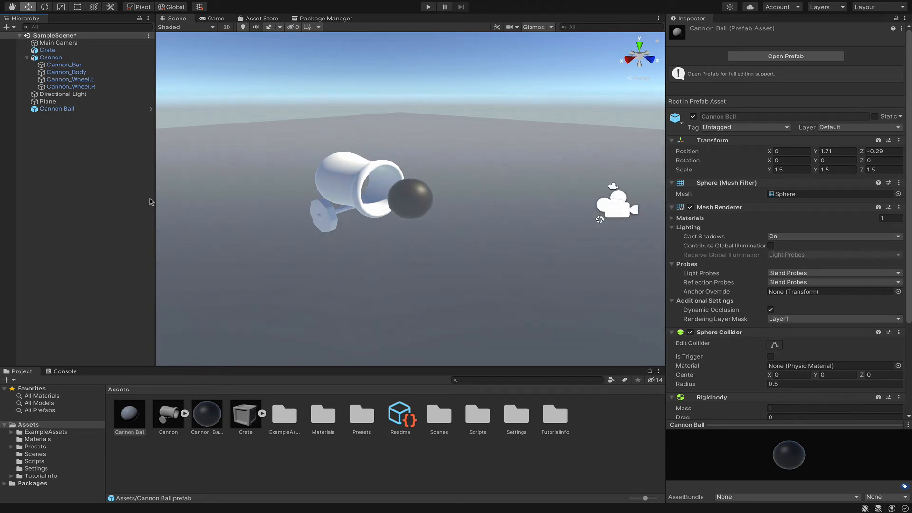
# Delete the Cannon Ball instance from the scene, keeping its prefab asset.
pyautogui.click(87, 109)
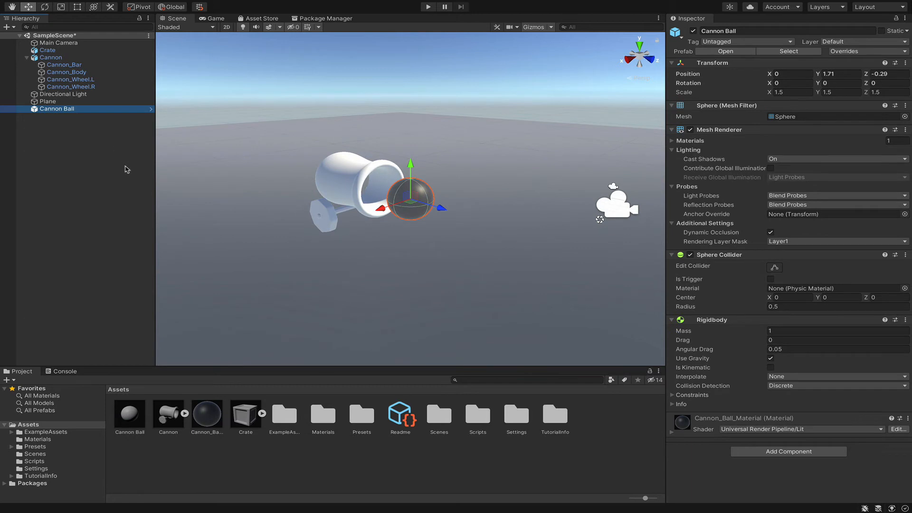
pyautogui.rightClick(119, 113)
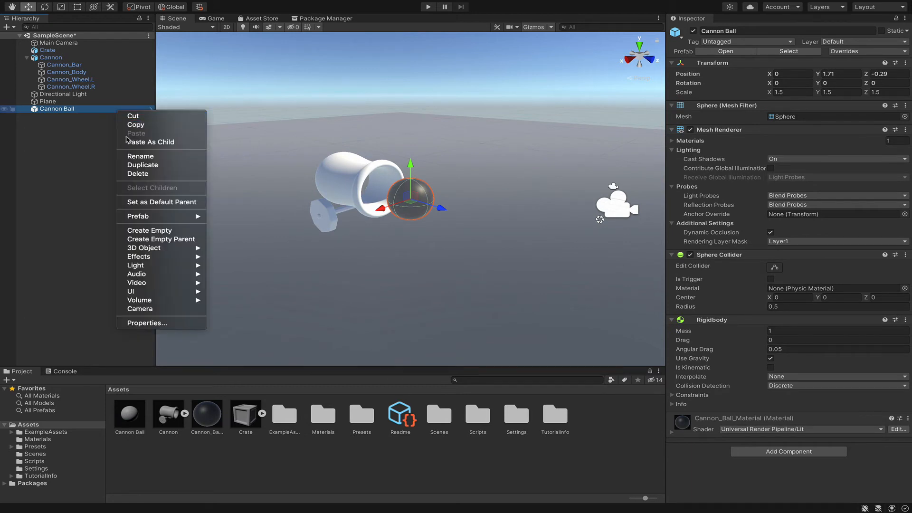
pyautogui.click(136, 174)
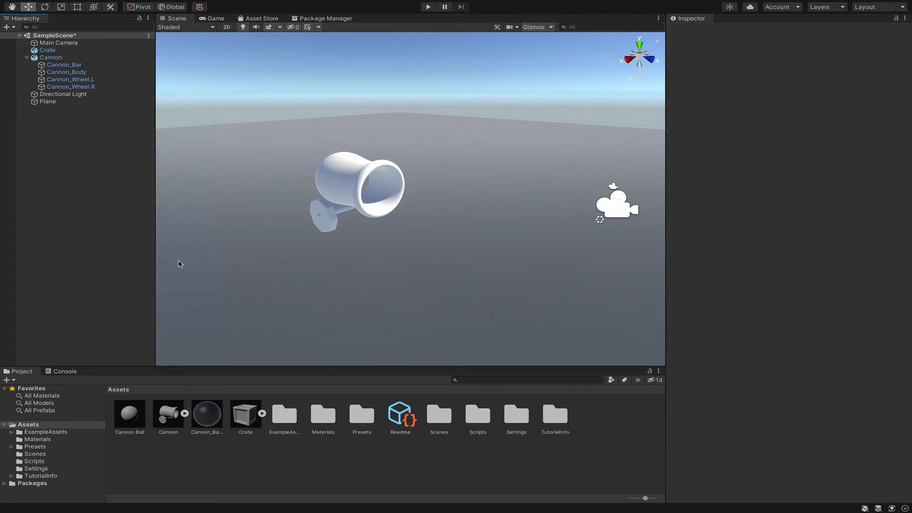
# Try placing two instances of the Cannon Ball prefab above the cannon and undo both placements.
pyautogui.moveTo(144, 420); pyautogui.dragTo(279, 121)
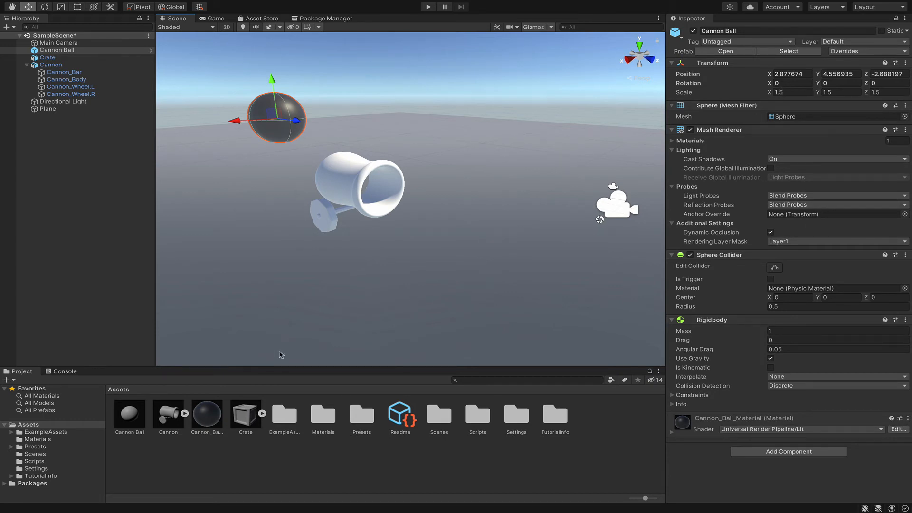
pyautogui.moveTo(209, 413); pyautogui.dragTo(460, 132)
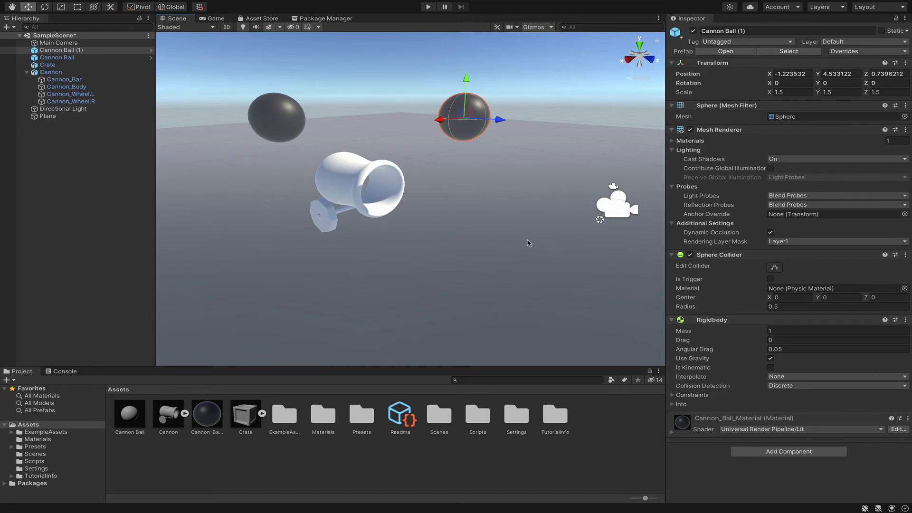
pyautogui.press('super+z')
pyautogui.press('super+z')
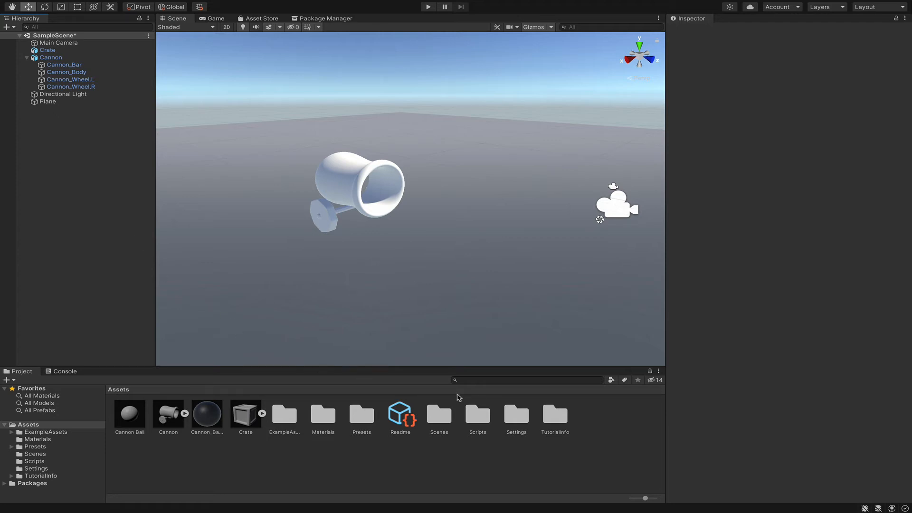
# Create a C# script named Cannon in the Assets folder and open it for editing.
pyautogui.rightClick(601, 439)
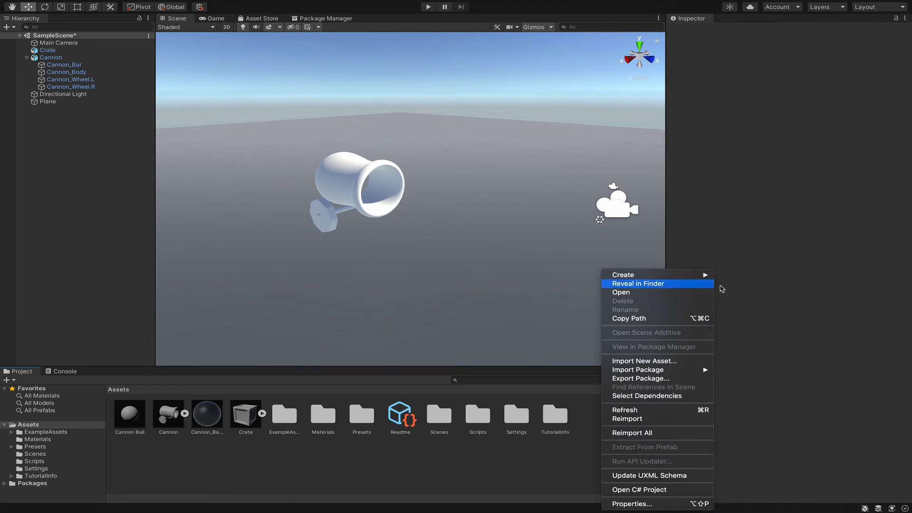
pyautogui.moveTo(698, 277)
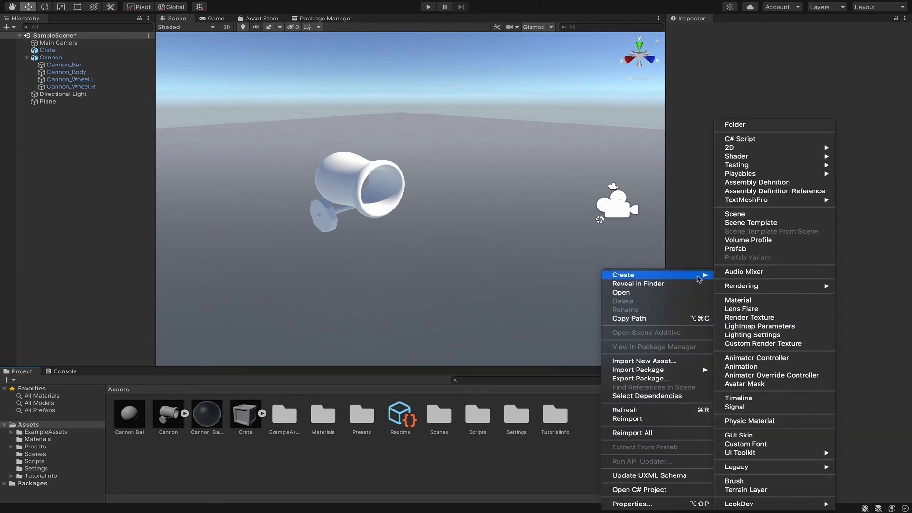
pyautogui.click(758, 140)
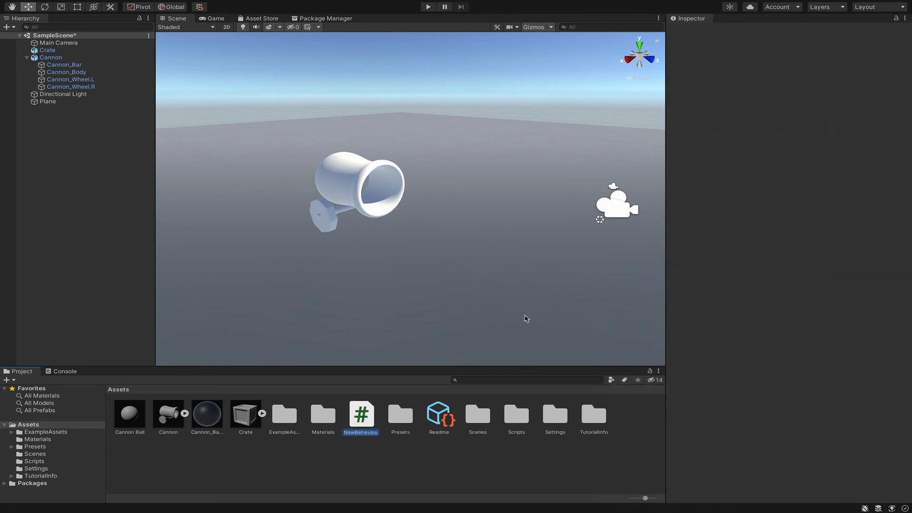
pyautogui.write('Cannon')
pyautogui.press('Return')
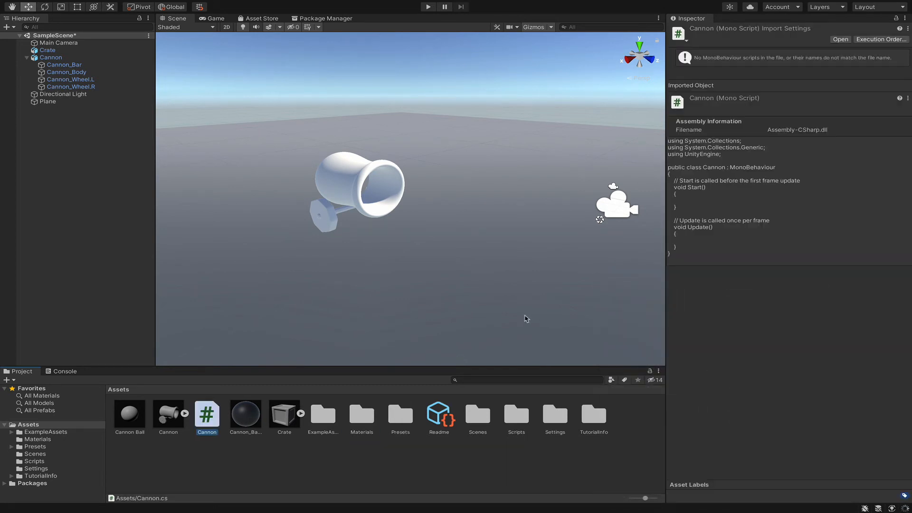
pyautogui.doubleClick(208, 417)
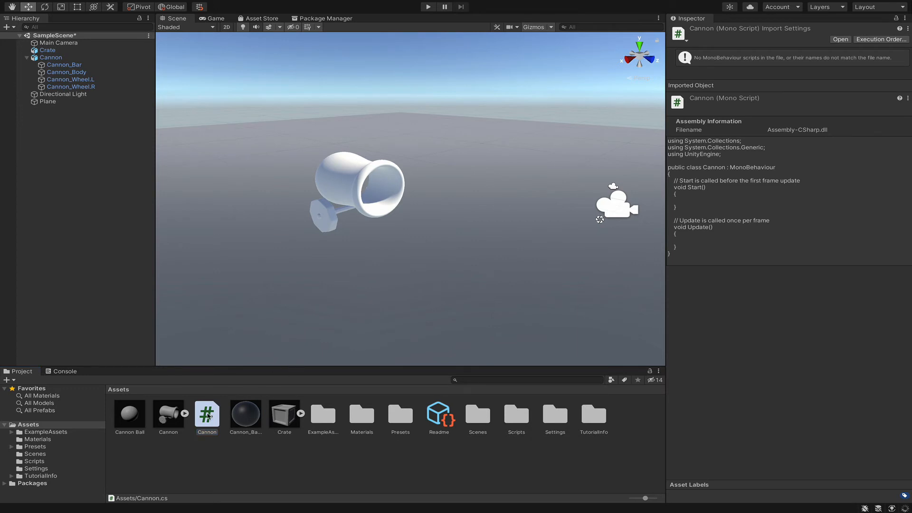